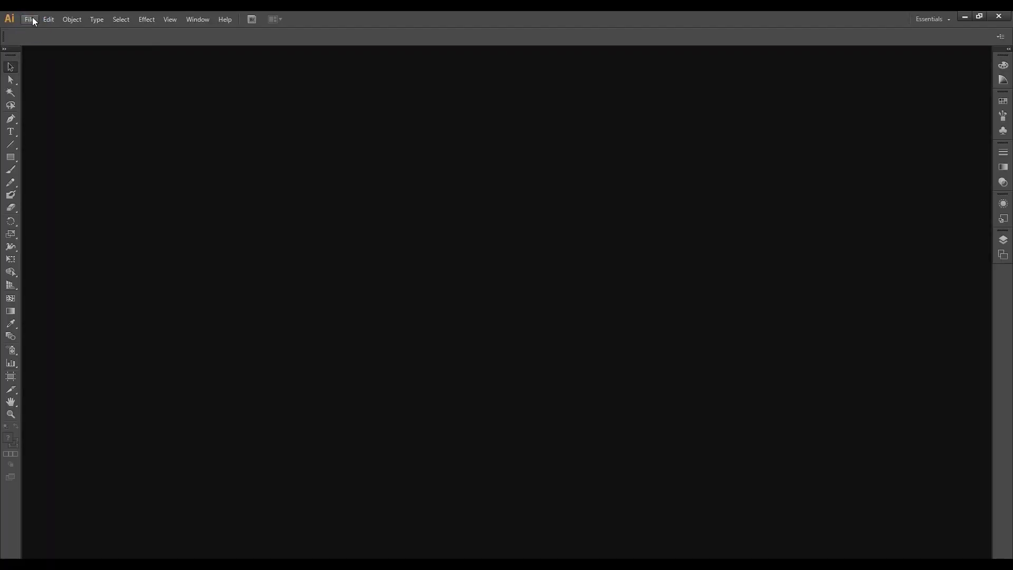
# Create Untitled-1, a blank RGB document with a 30 cm × 30 cm artboard
pyautogui.click(33, 16)
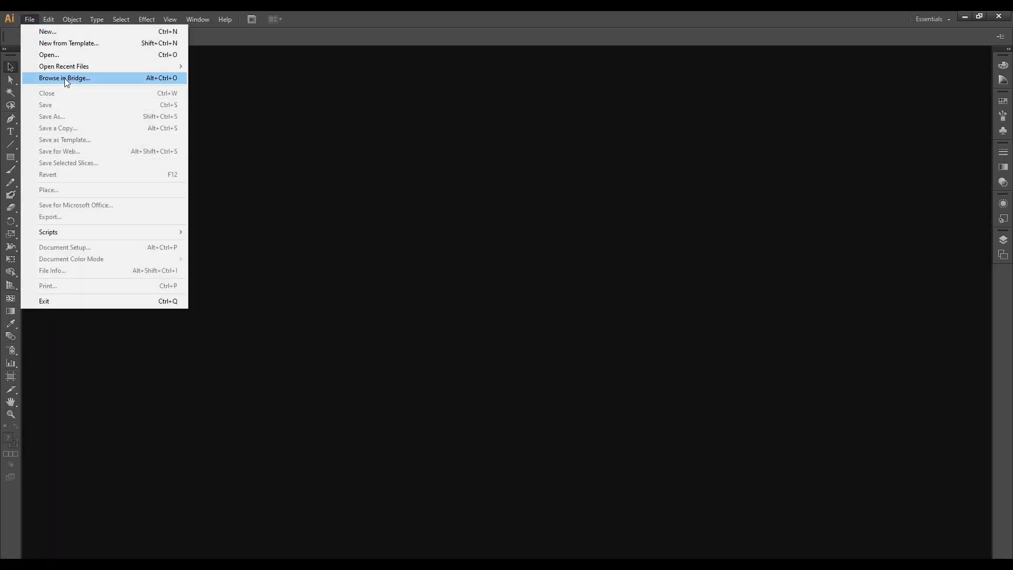
pyautogui.click(63, 37)
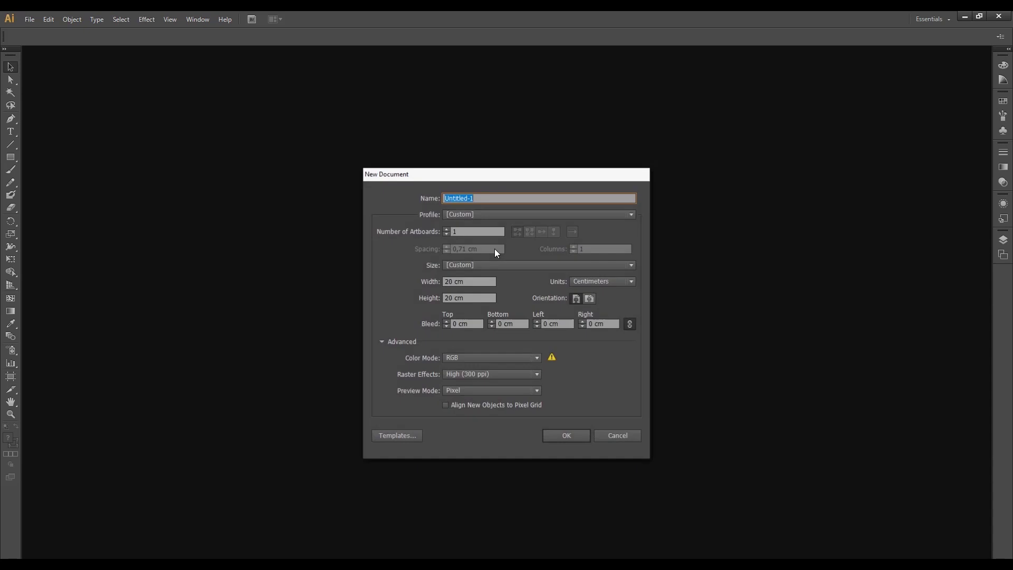
pyautogui.click(447, 282)
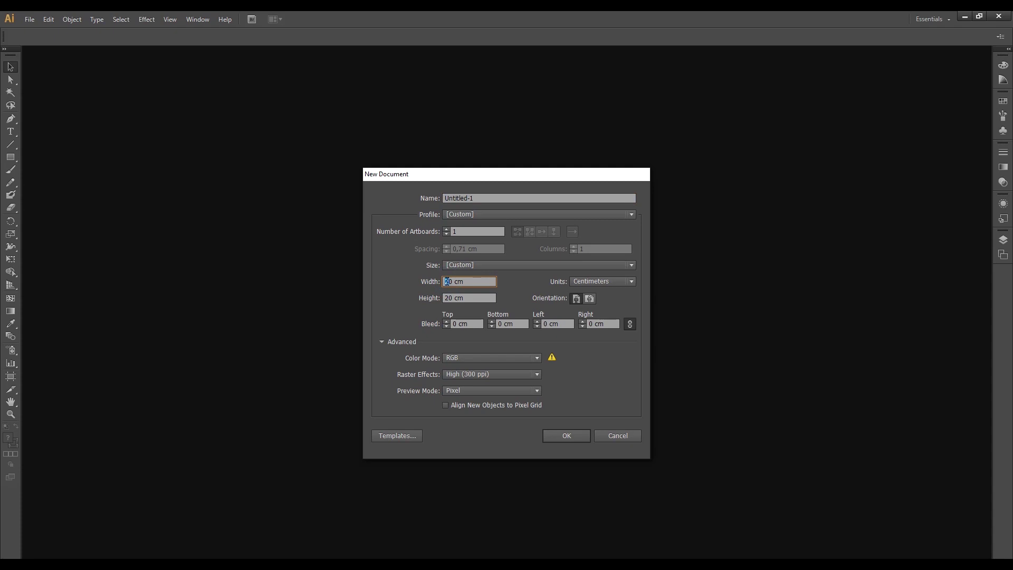
pyautogui.write('30')
pyautogui.doubleClick(447, 294)
pyautogui.write('30')
pyautogui.click(568, 436)
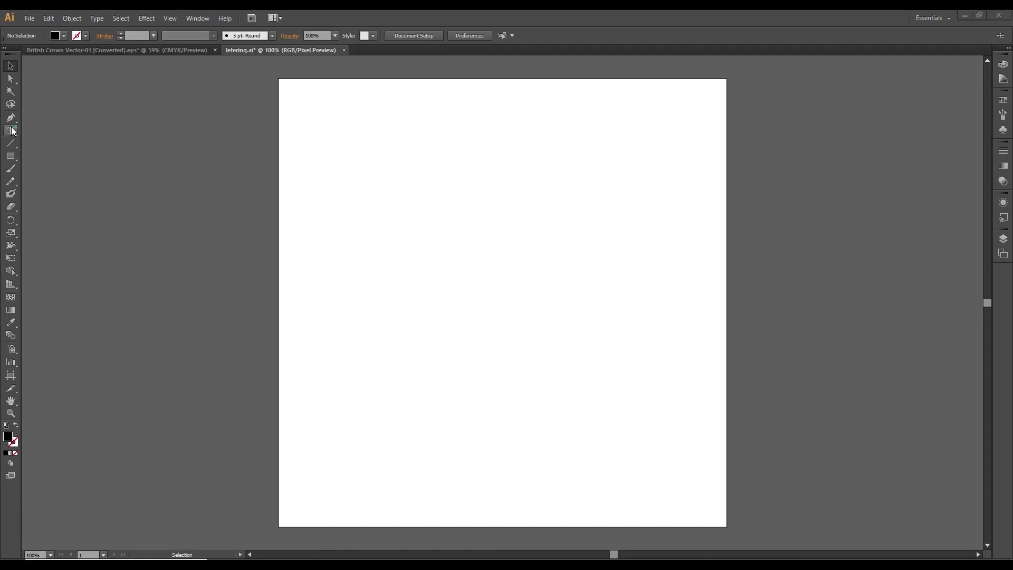
# Type SUBSTANCIA3D on the artboard, set it to Bebas Regular 120 pt, and move it down-left
pyautogui.click(12, 130)
pyautogui.click(389, 269)
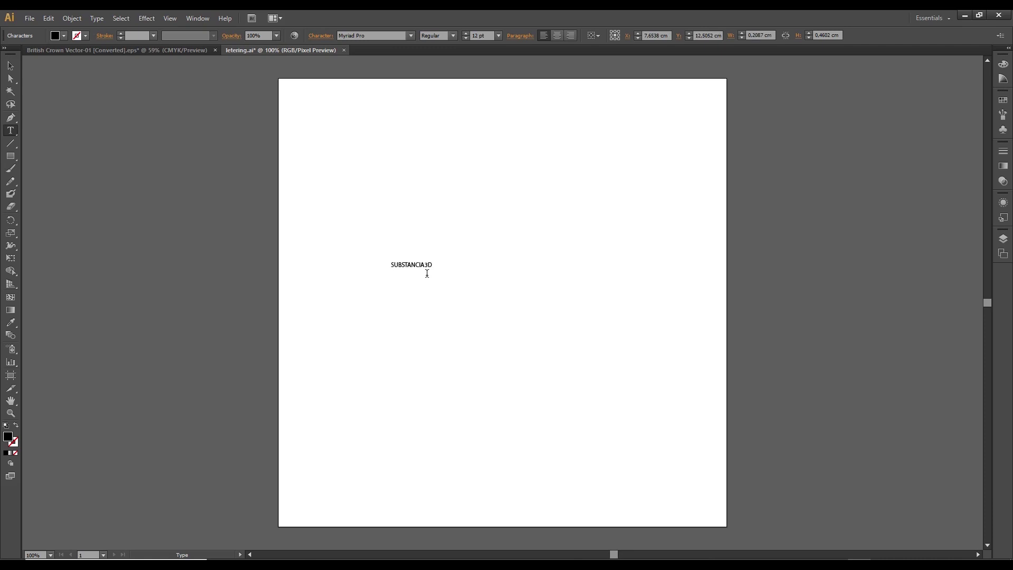
pyautogui.click(11, 65)
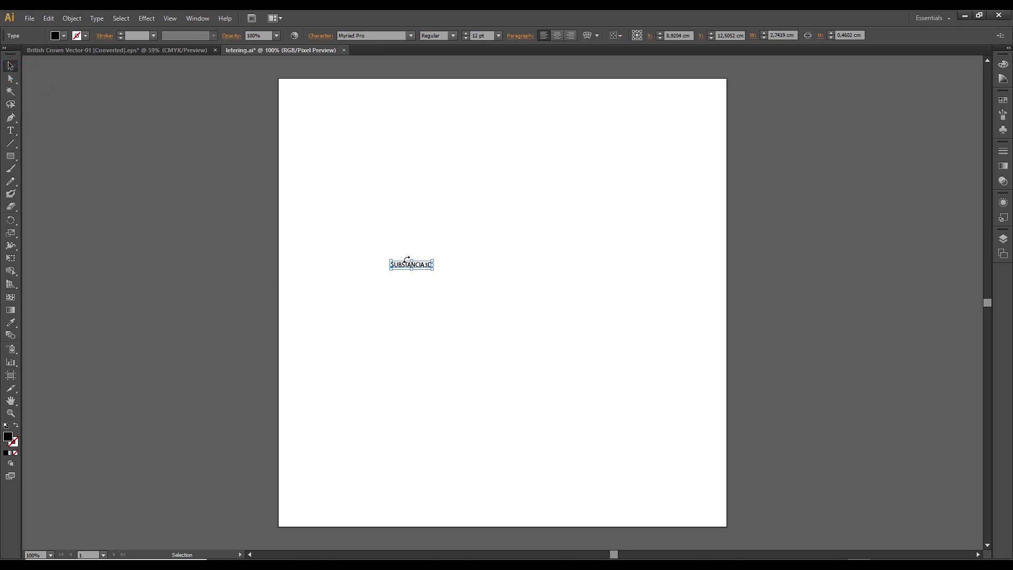
pyautogui.click(411, 36)
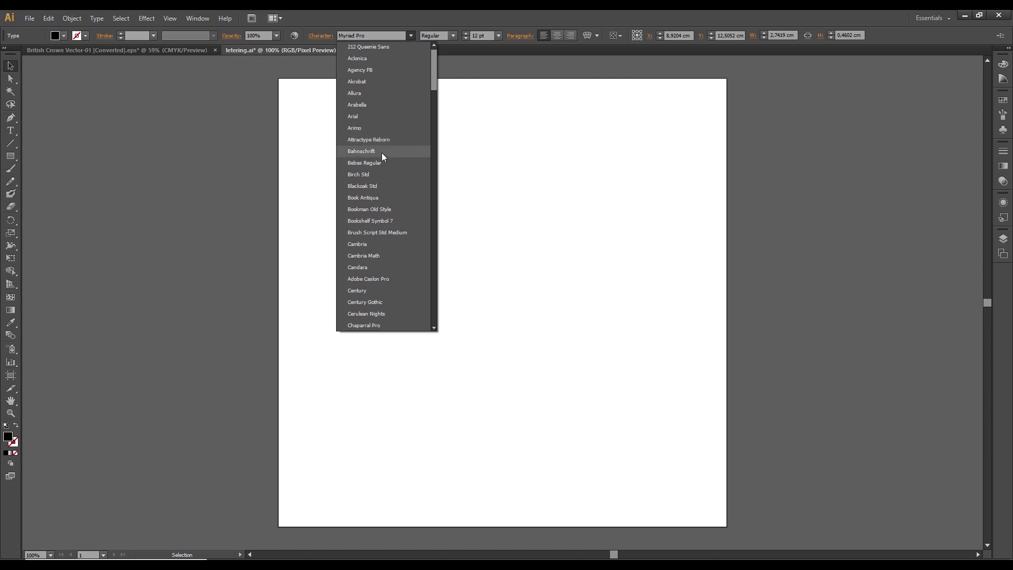
pyautogui.click(383, 162)
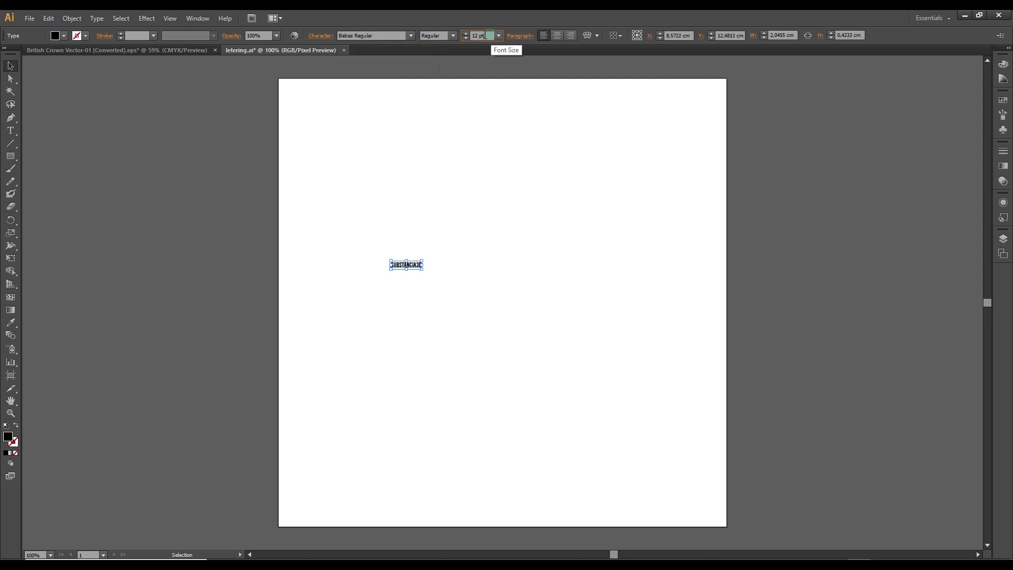
pyautogui.click(489, 35)
pyautogui.write('120')
pyautogui.press('Return')
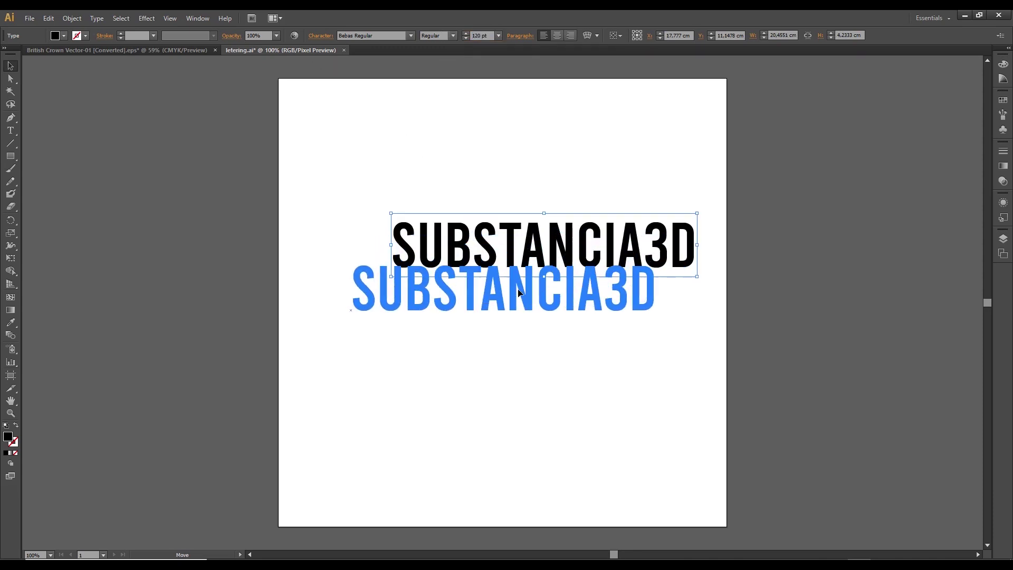
pyautogui.moveTo(558, 247); pyautogui.dragTo(546, 297)
# Place the logo PNG on the artboard, image-trace and expand it, and select its white areas
pyautogui.moveTo(749, 272)
pyautogui.mouseDown()
pyautogui.moveTo(531, 243)
pyautogui.moveTo(377, 207)
pyautogui.mouseUp()
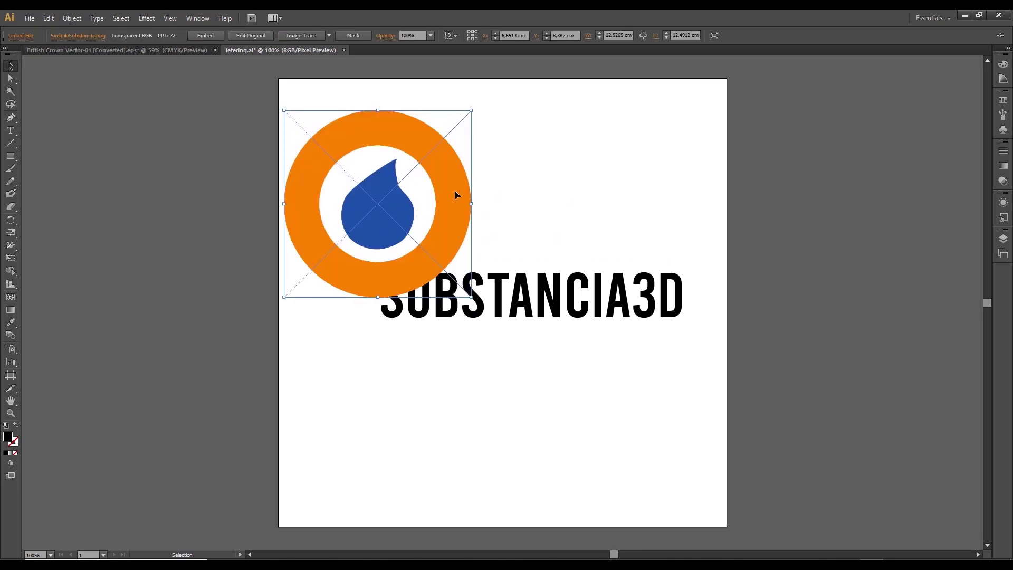
pyautogui.moveTo(455, 192); pyautogui.dragTo(459, 166)
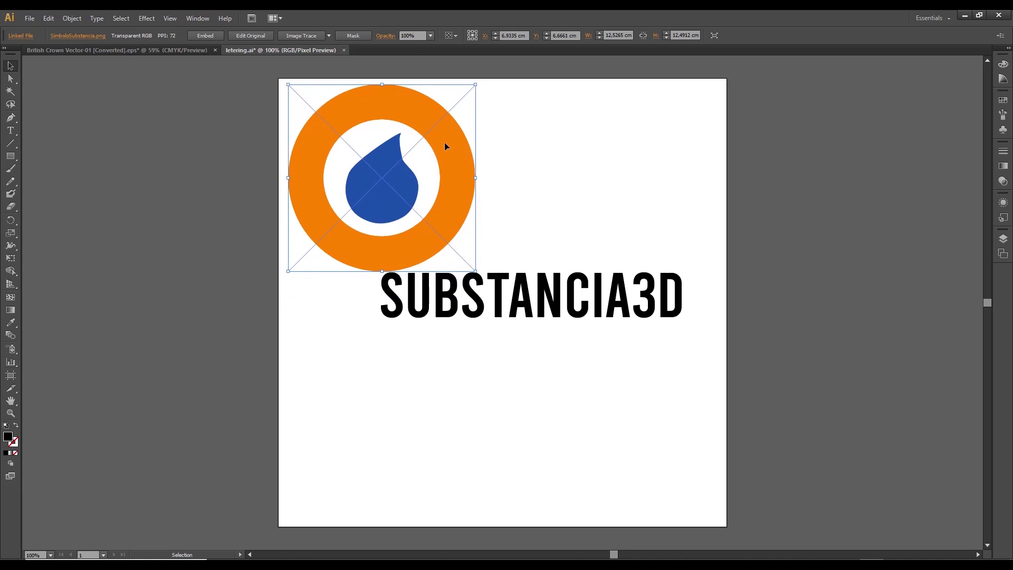
pyautogui.click(301, 36)
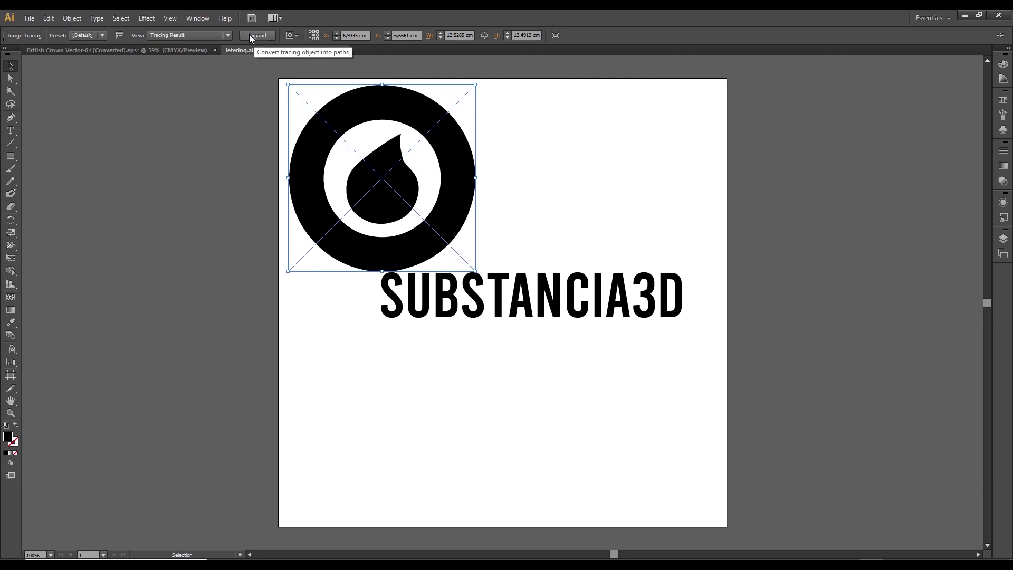
pyautogui.click(250, 35)
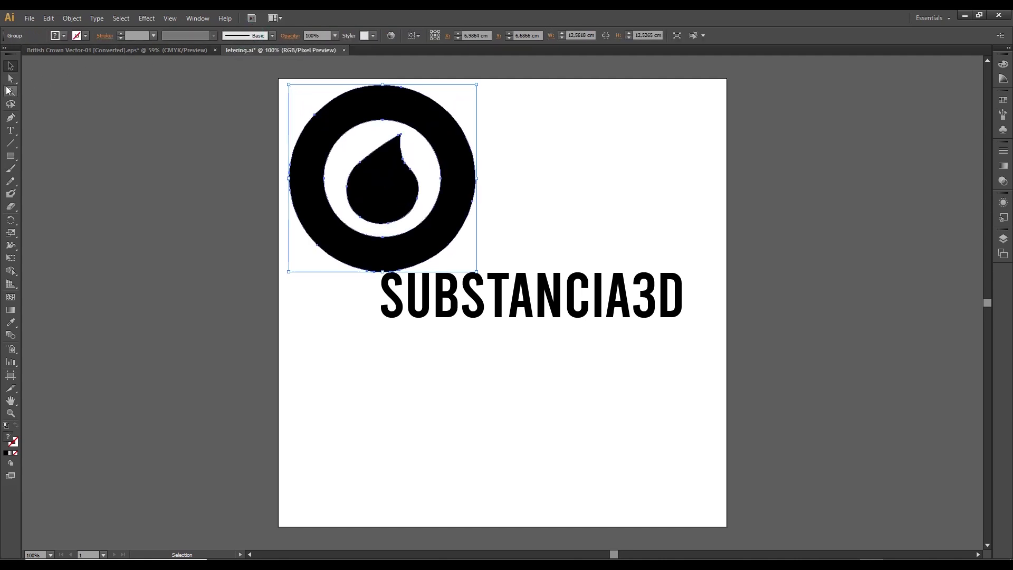
pyautogui.click(9, 91)
pyautogui.click(311, 101)
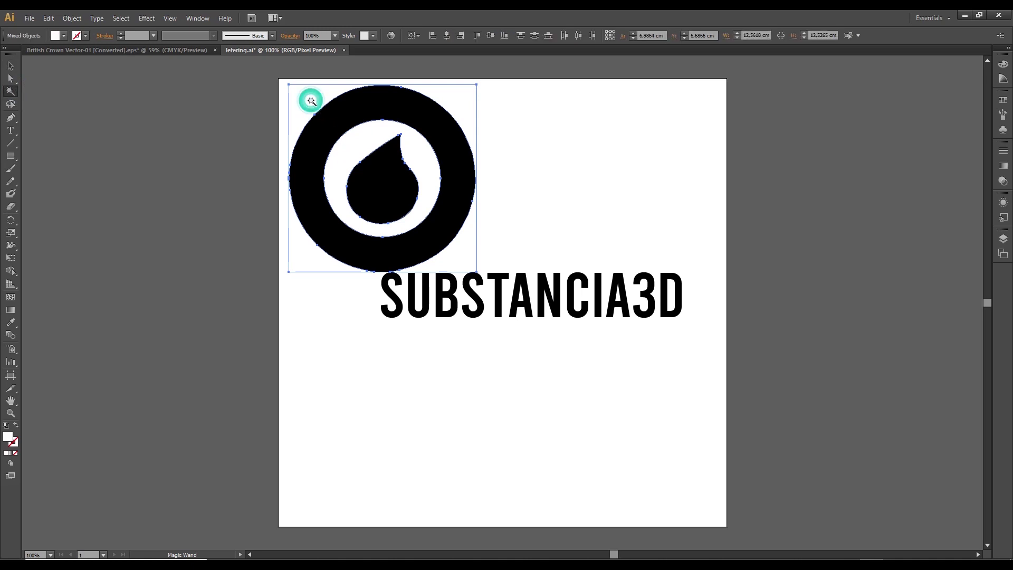
pyautogui.click(312, 101)
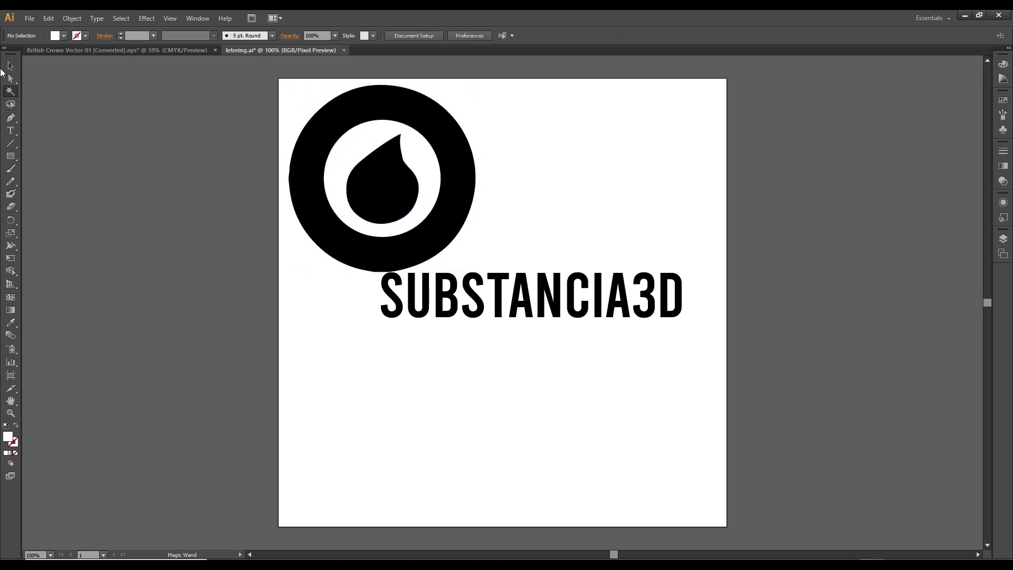
# Shift the text slightly right, then move the logo over its left end and shrink it
pyautogui.press('v')
pyautogui.moveTo(508, 297); pyautogui.dragTo(534, 297)
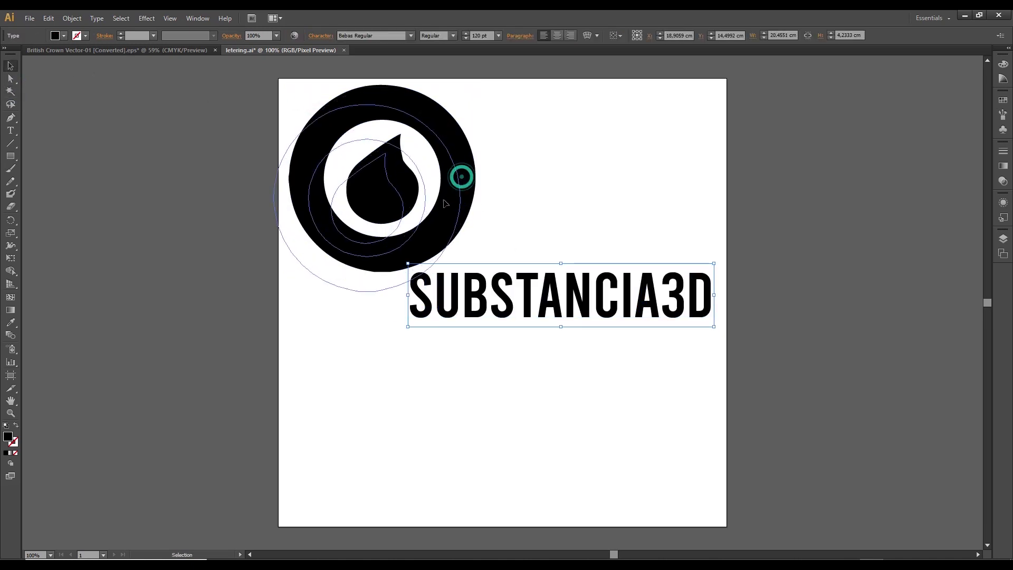
pyautogui.moveTo(441, 209); pyautogui.dragTo(470, 252)
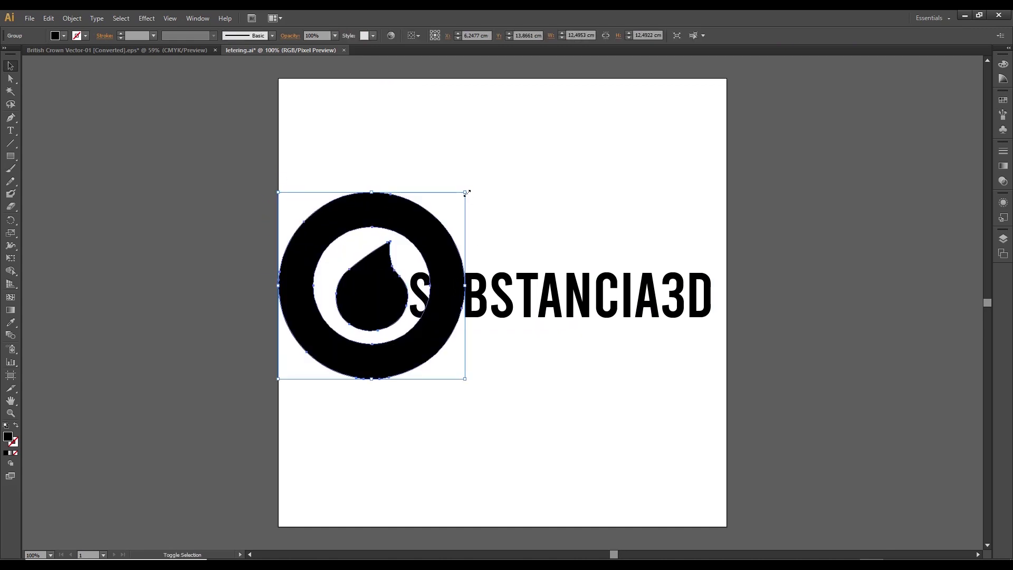
pyautogui.moveTo(466, 192)
pyautogui.mouseDown()
pyautogui.moveTo(366, 314)
pyautogui.moveTo(399, 285)
pyautogui.mouseUp()
# Select the logo and lettering together and shift them slightly left
pyautogui.click(439, 245)
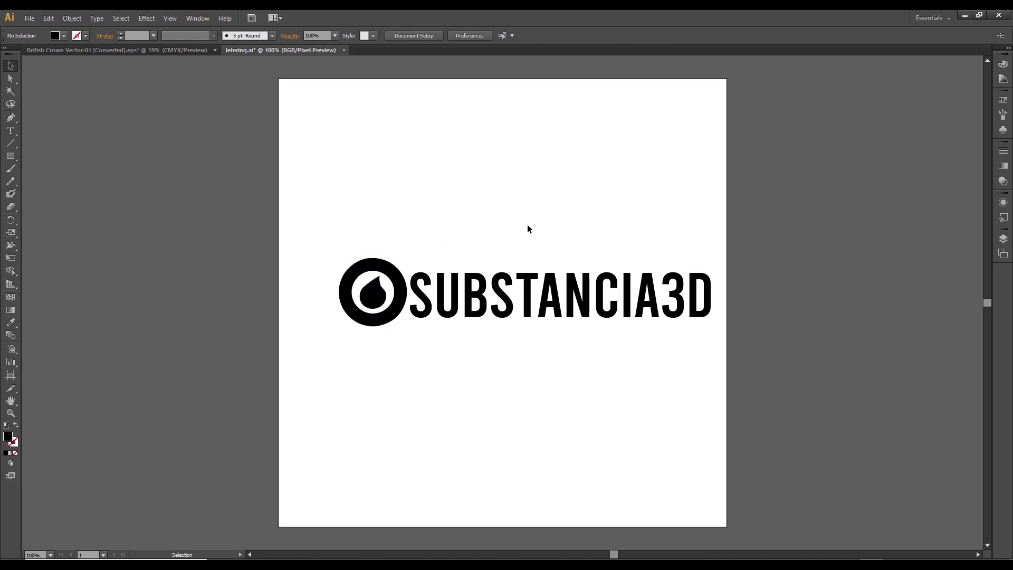
pyautogui.moveTo(322, 221); pyautogui.dragTo(730, 368)
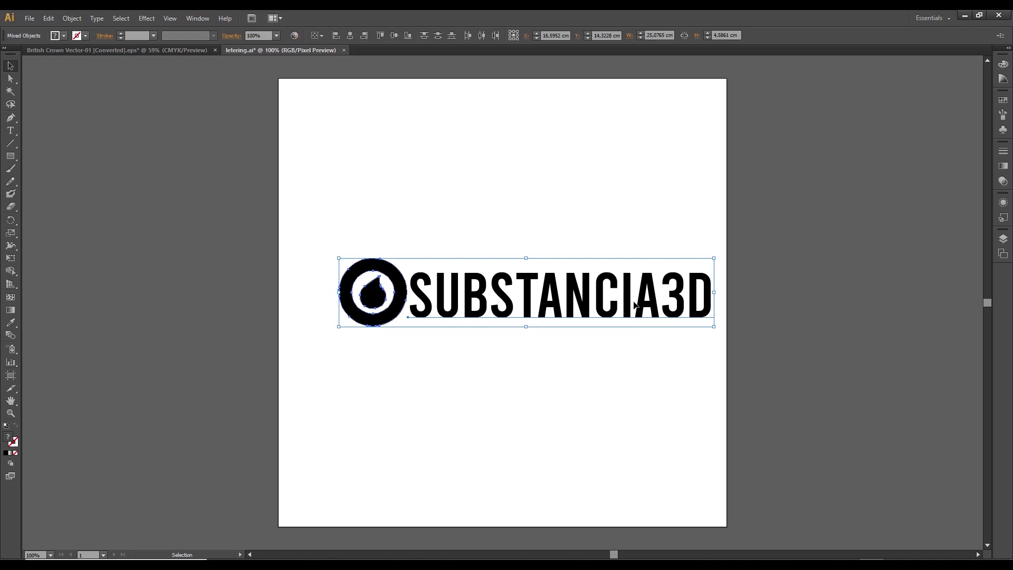
pyautogui.moveTo(630, 303); pyautogui.dragTo(603, 300)
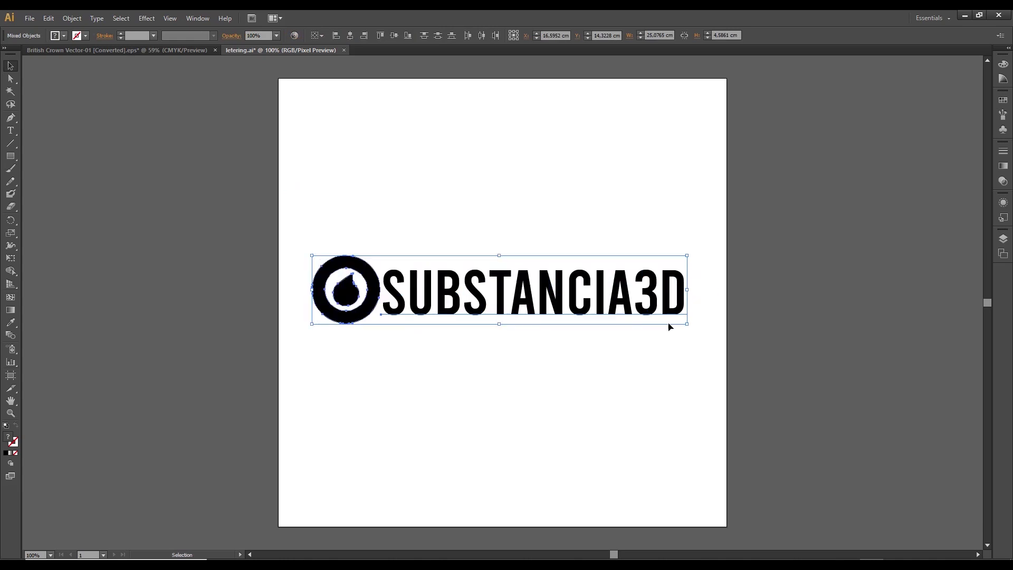
pyautogui.click(545, 240)
# Convert the SUBSTANCIA3D text to outlines and select it together with the logo
pyautogui.rightClick(547, 292)
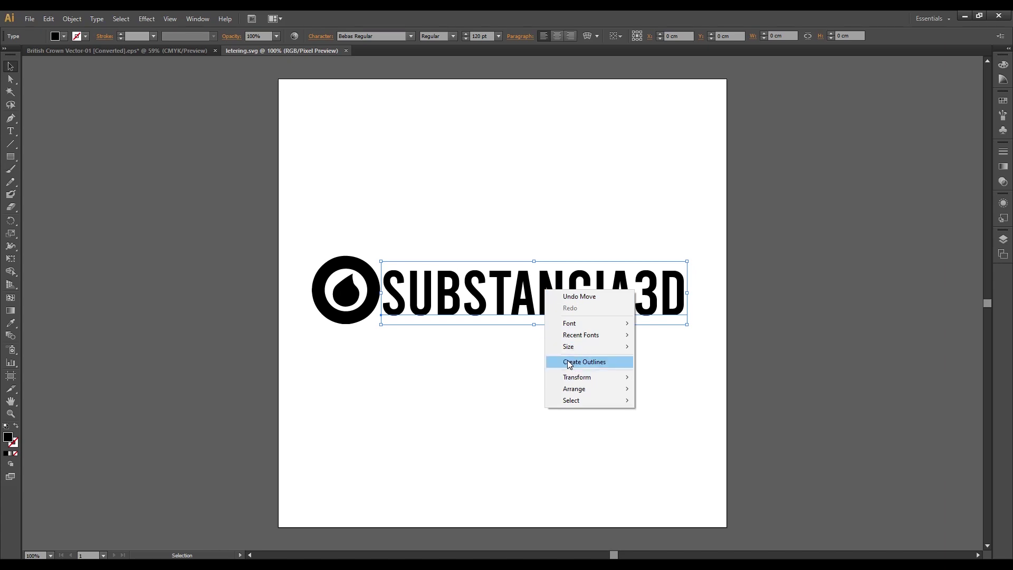
pyautogui.click(576, 363)
pyautogui.click(575, 360)
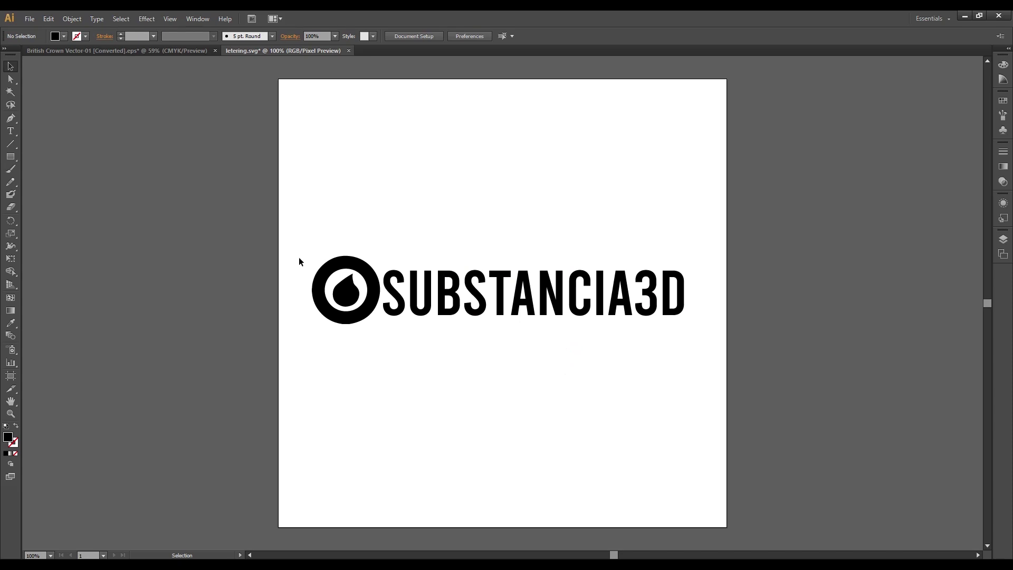
pyautogui.moveTo(299, 258); pyautogui.dragTo(696, 382)
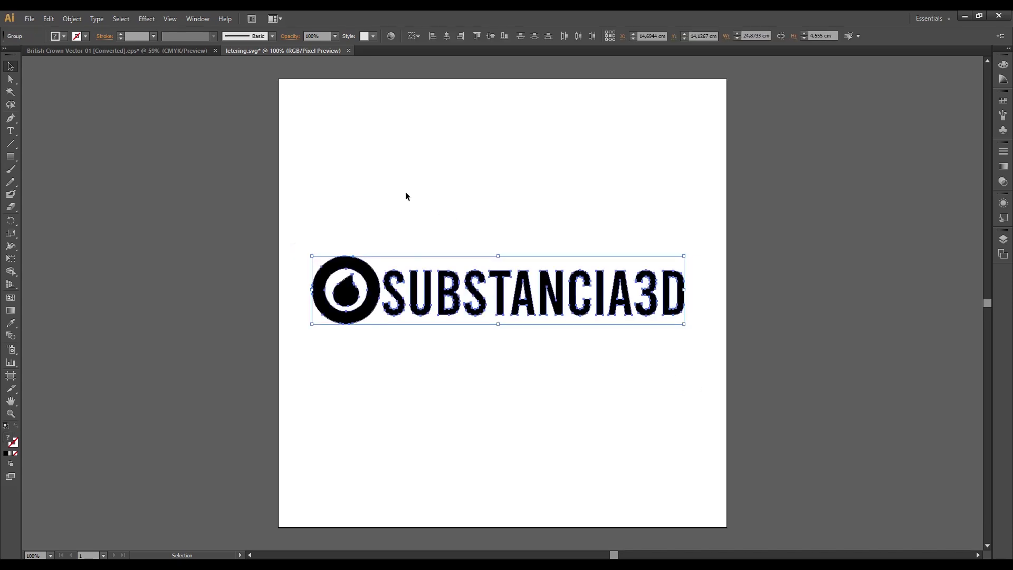
# Save the artwork as SVG to letering.svg, replacing the existing file and accepting SVG Options
pyautogui.click(30, 18)
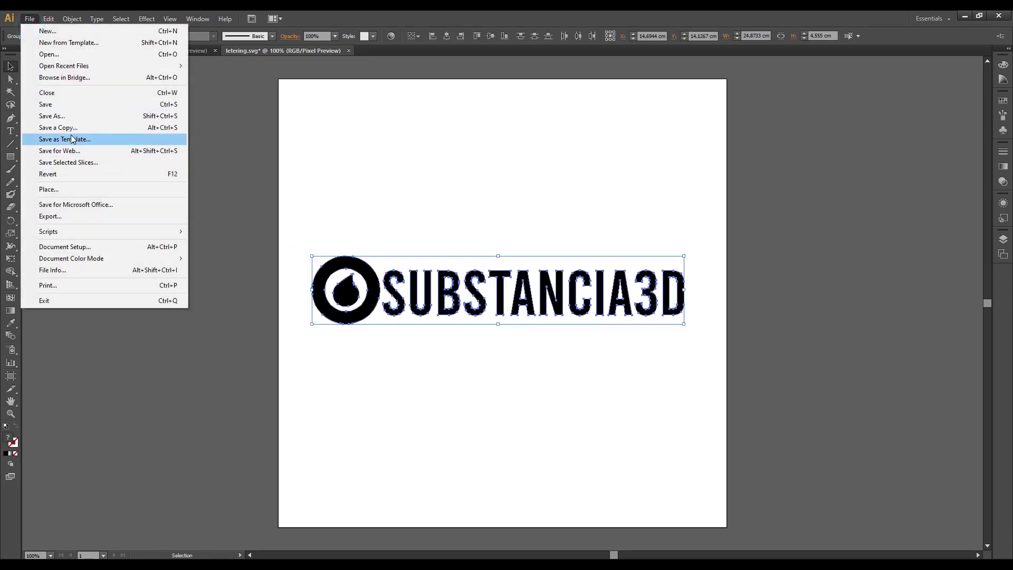
pyautogui.click(73, 117)
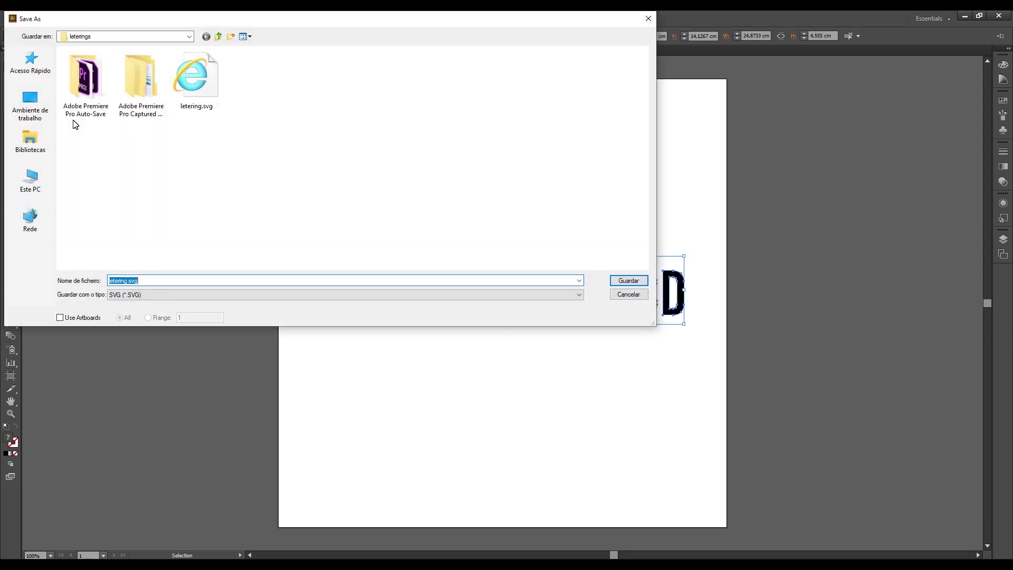
pyautogui.click(131, 297)
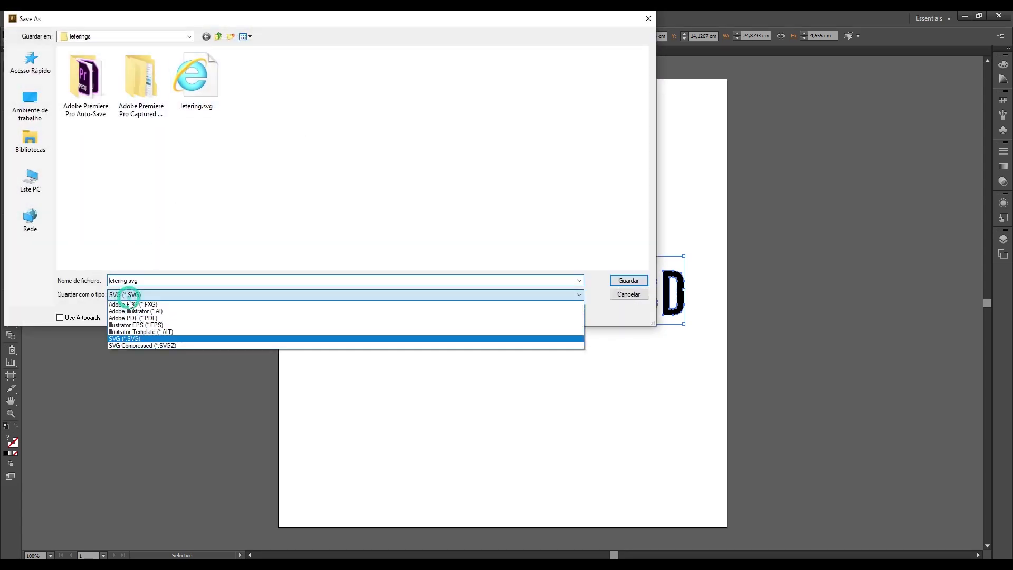
pyautogui.click(140, 340)
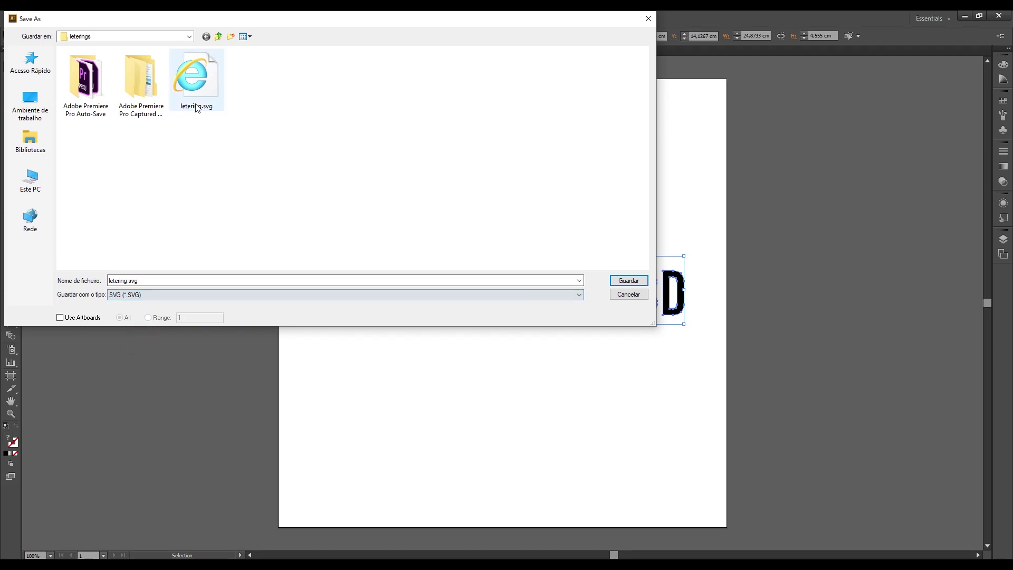
pyautogui.click(632, 282)
pyautogui.click(520, 328)
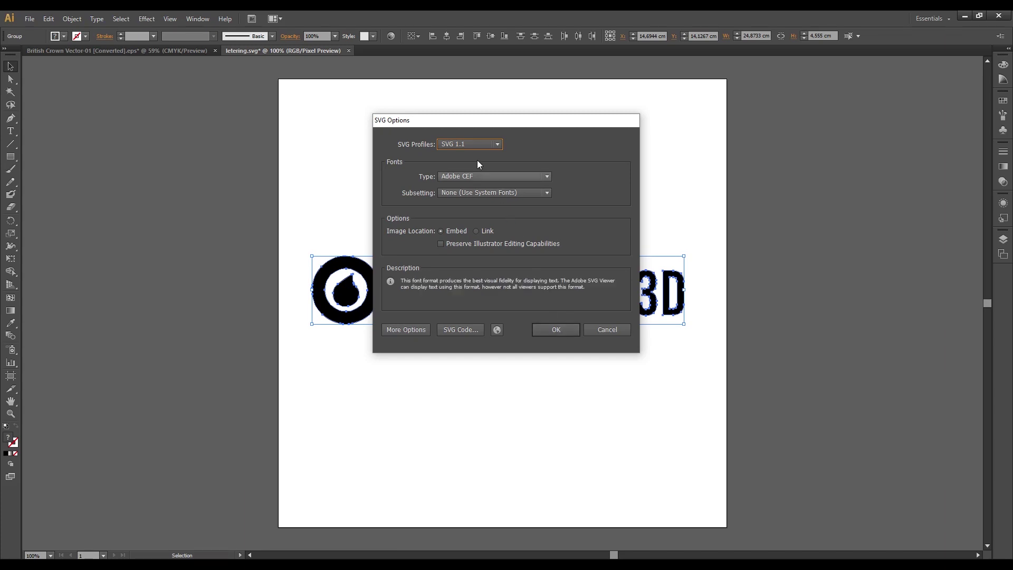
pyautogui.click(557, 329)
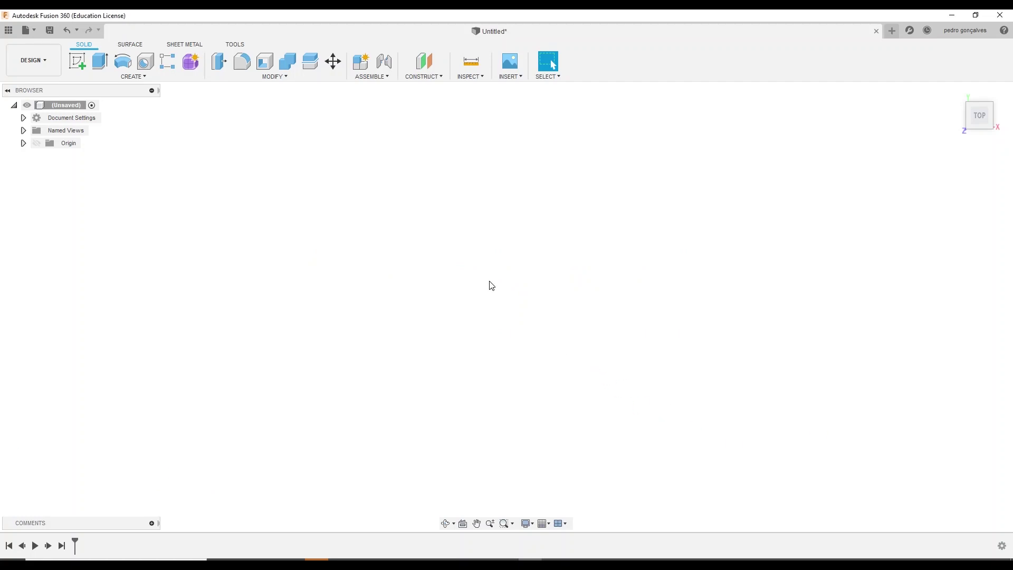
# Draw a center rectangle on the XY plane at the origin, 200 mm wide by 50 mm high
pyautogui.press('s')
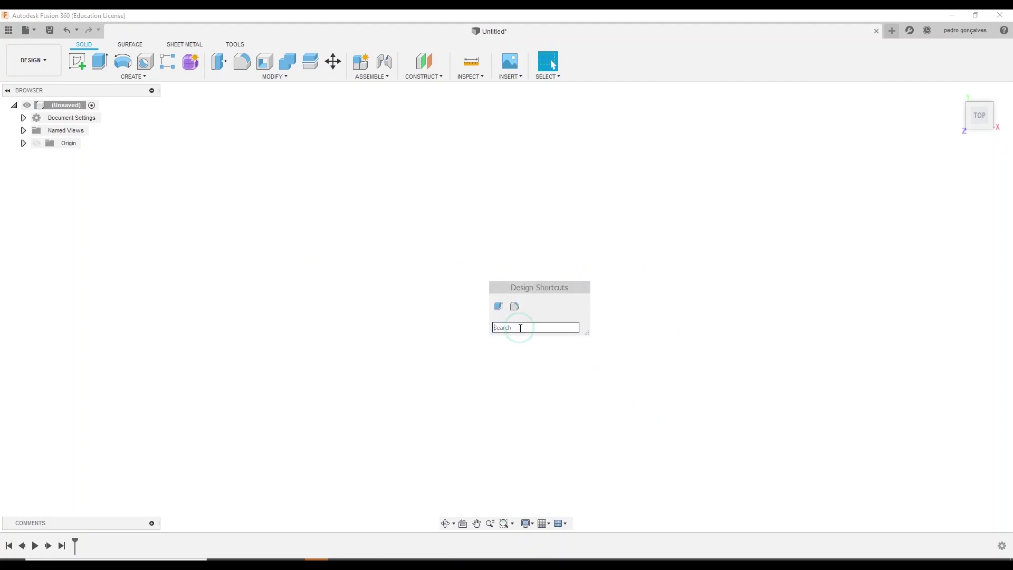
pyautogui.write('center')
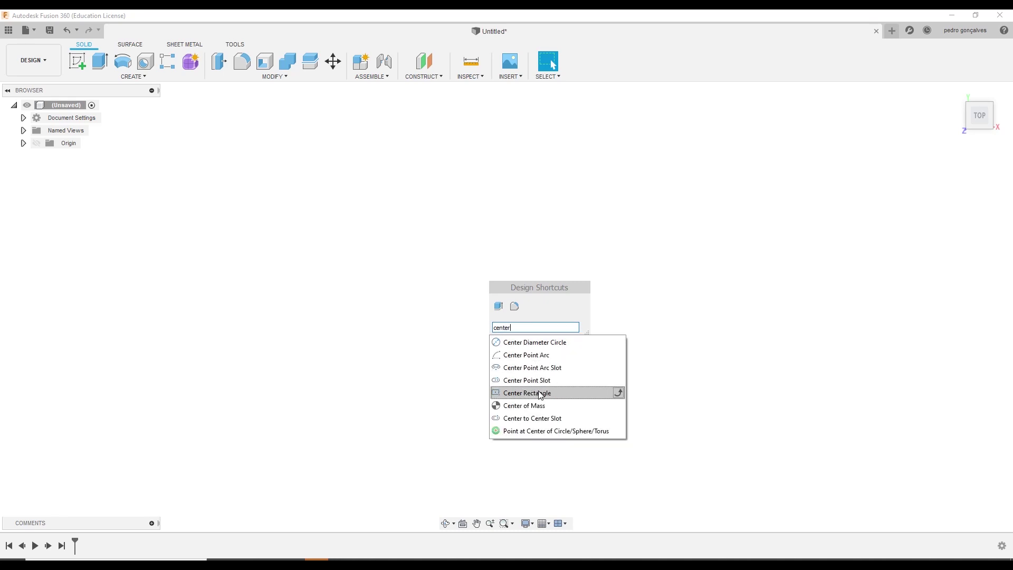
pyautogui.click(542, 392)
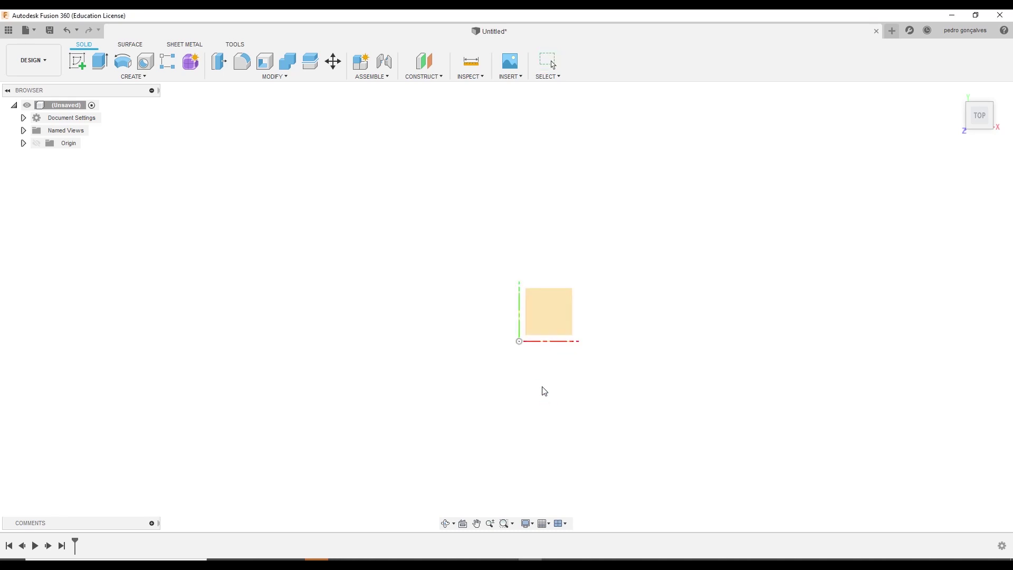
pyautogui.click(555, 324)
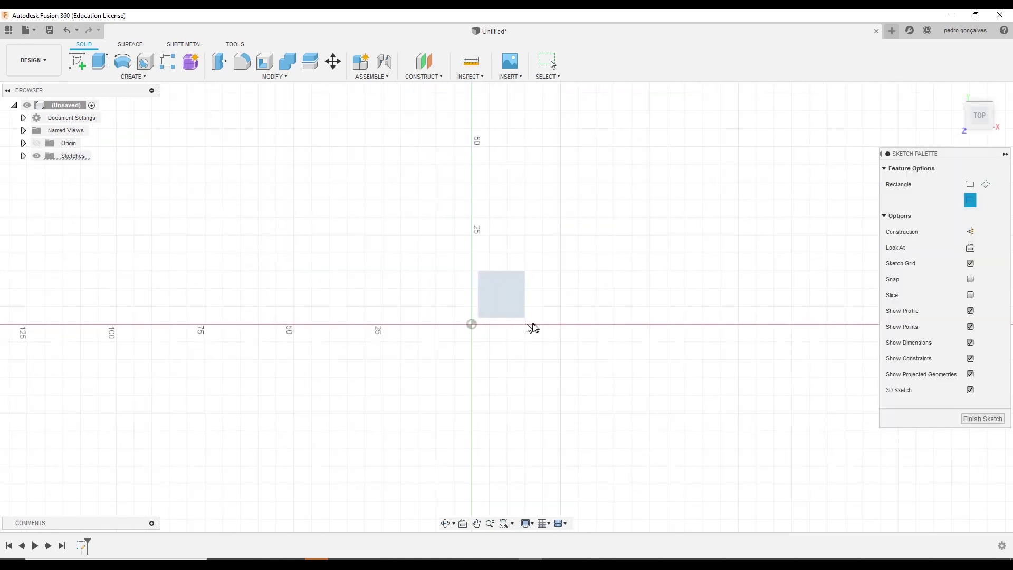
pyautogui.click(473, 326)
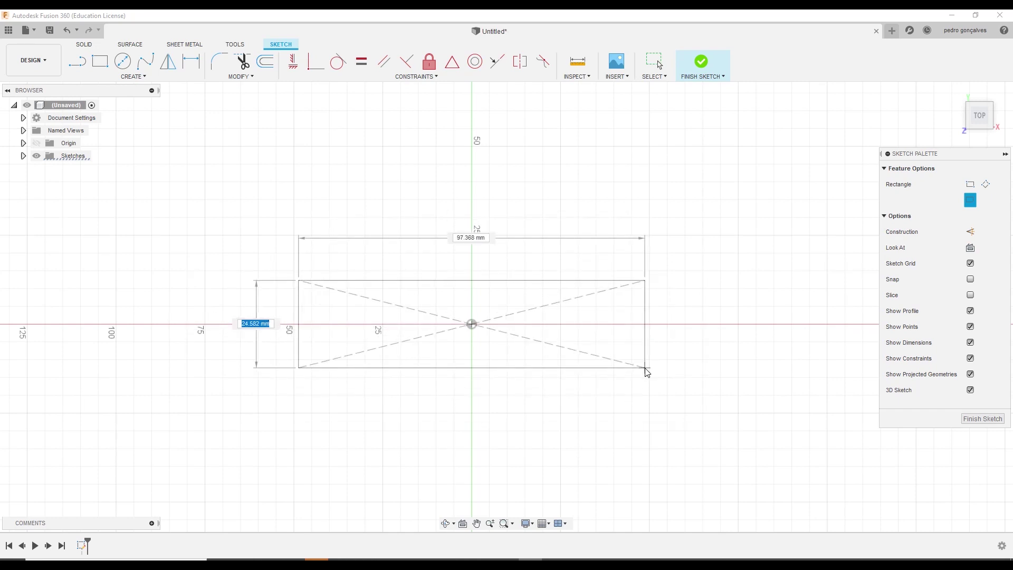
pyautogui.press('Tab')
pyautogui.press('Tab')
pyautogui.write('2')
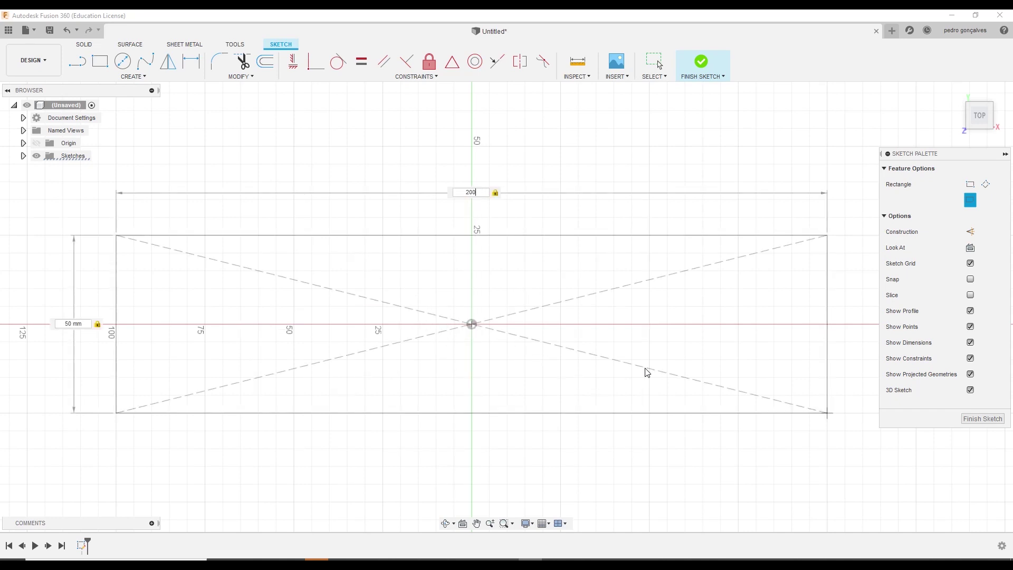
pyautogui.press('Return')
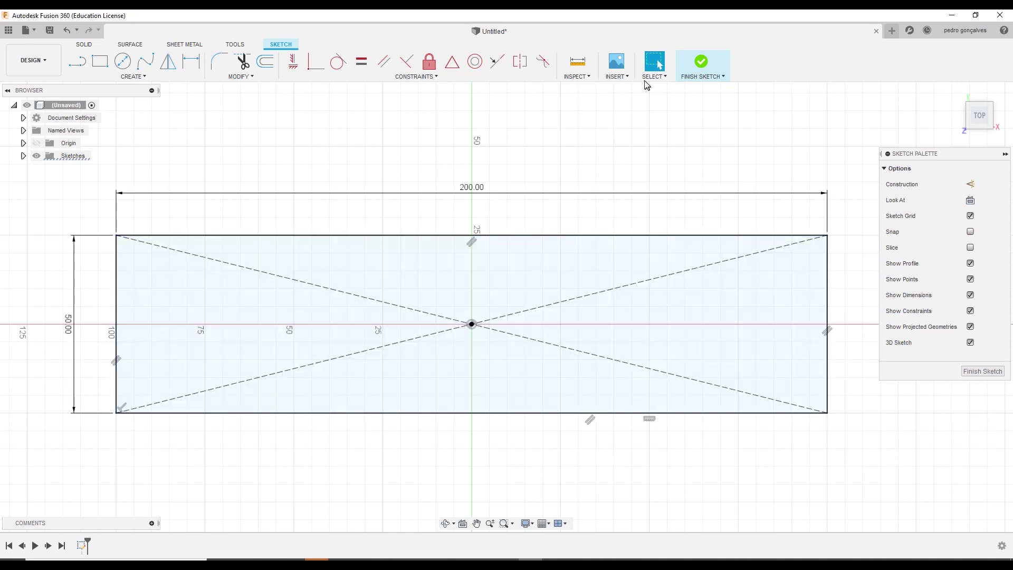
# Insert letering.svg into the sketch and drag the lettering inside the rectangle
pyautogui.click(615, 76)
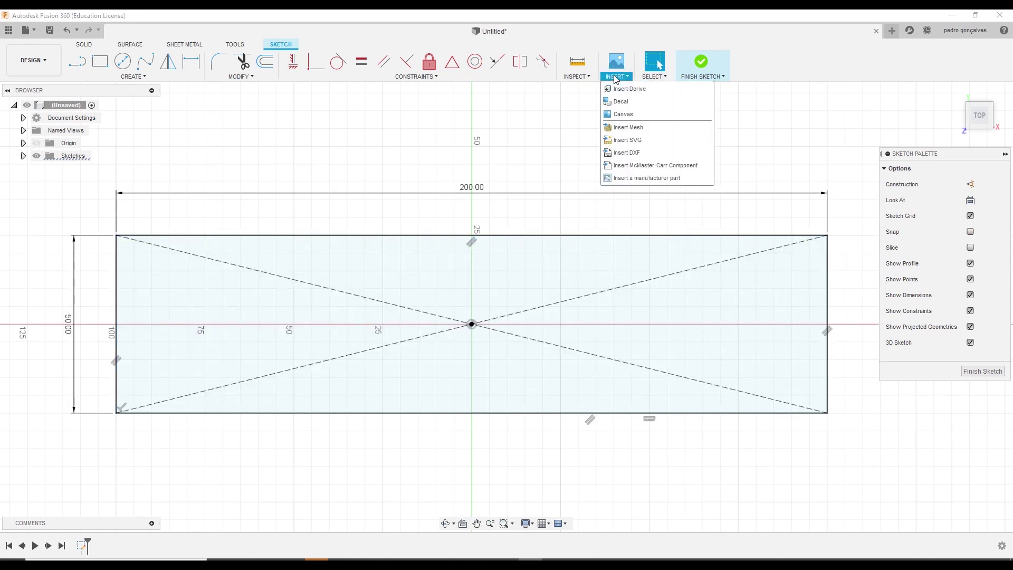
pyautogui.click(628, 140)
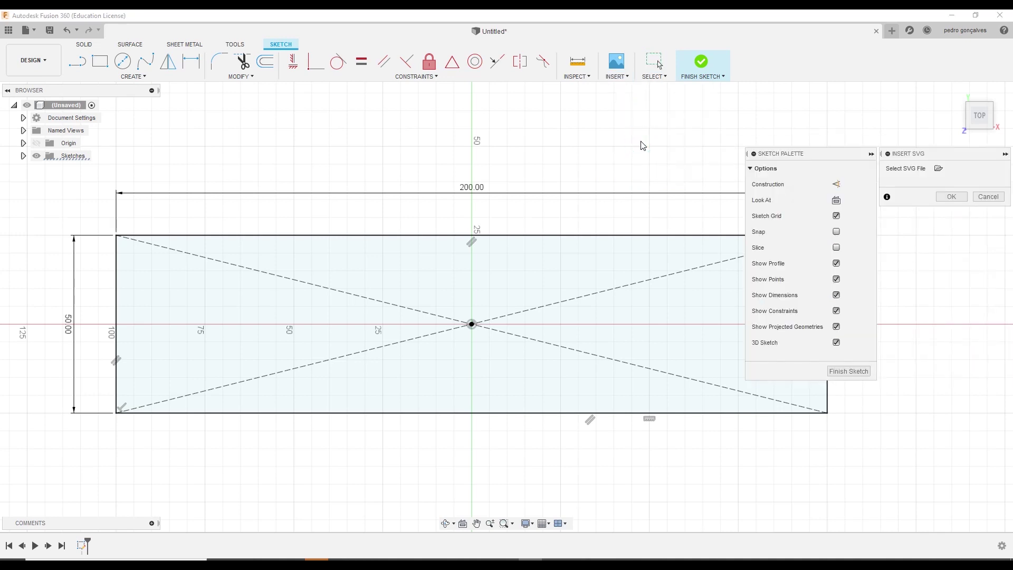
pyautogui.click(939, 169)
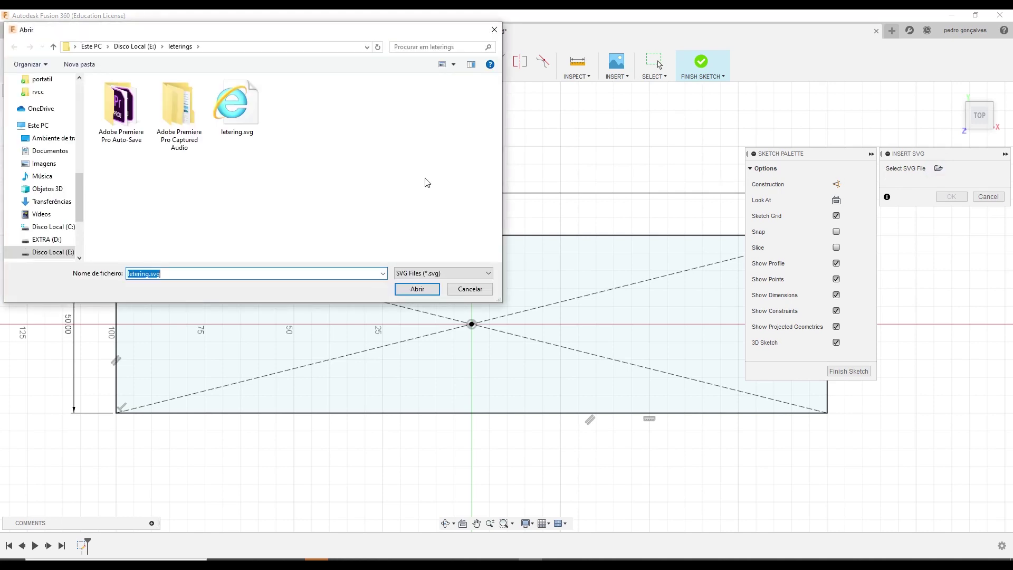
pyautogui.doubleClick(251, 104)
pyautogui.scroll(-4, 414, 329)
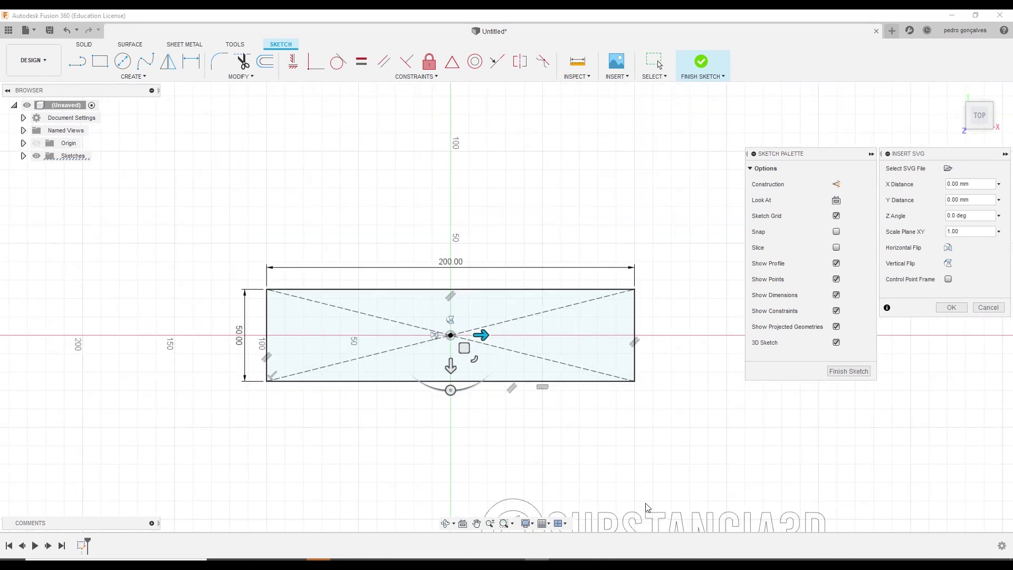
pyautogui.scroll(-1, 647, 507)
pyautogui.scroll(-1, 646, 507)
pyautogui.moveTo(646, 507); pyautogui.dragTo(572, 352, button='middle')
pyautogui.scroll(-1, 566, 361)
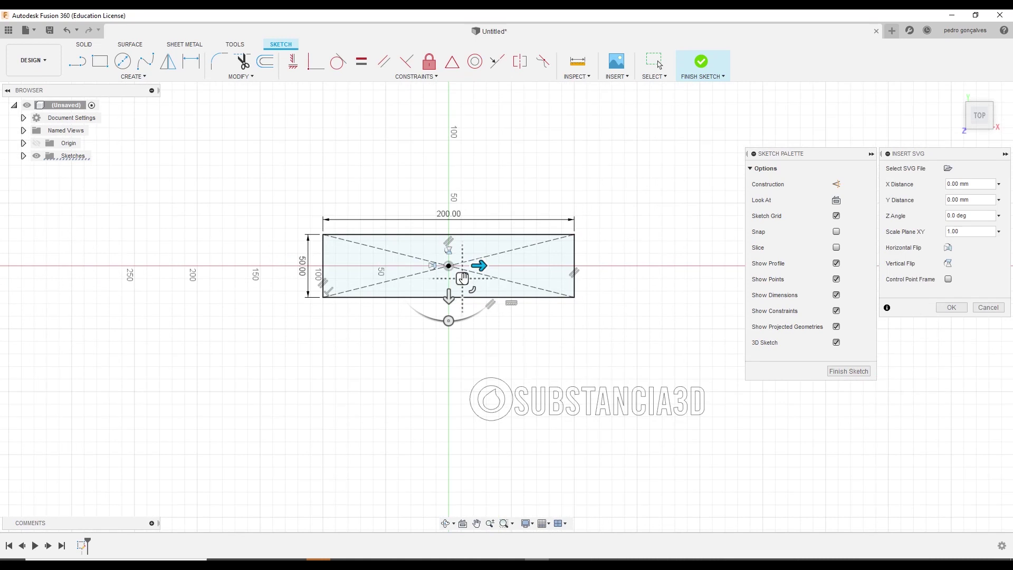
pyautogui.moveTo(466, 280); pyautogui.dragTo(325, 148)
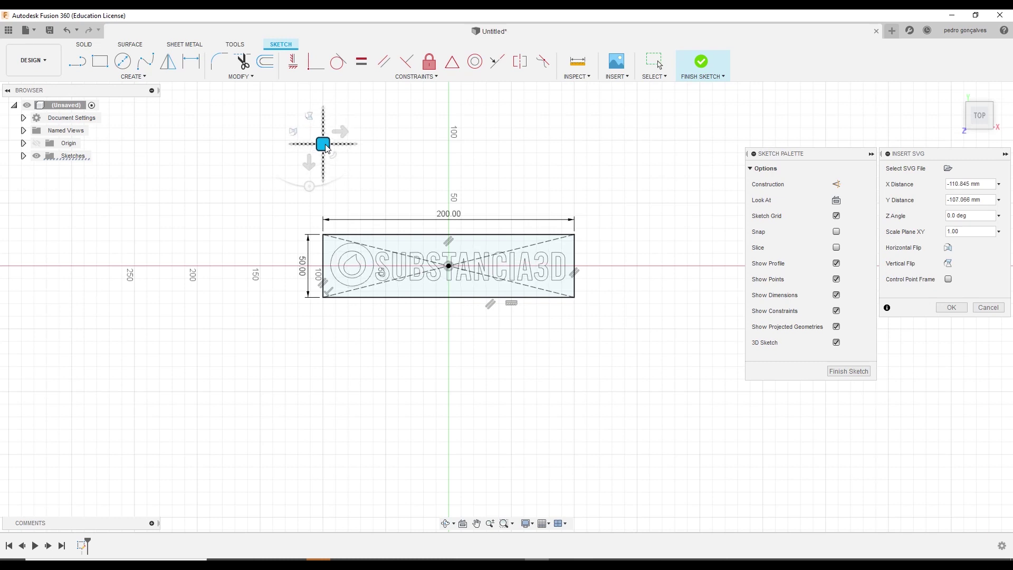
pyautogui.click(954, 307)
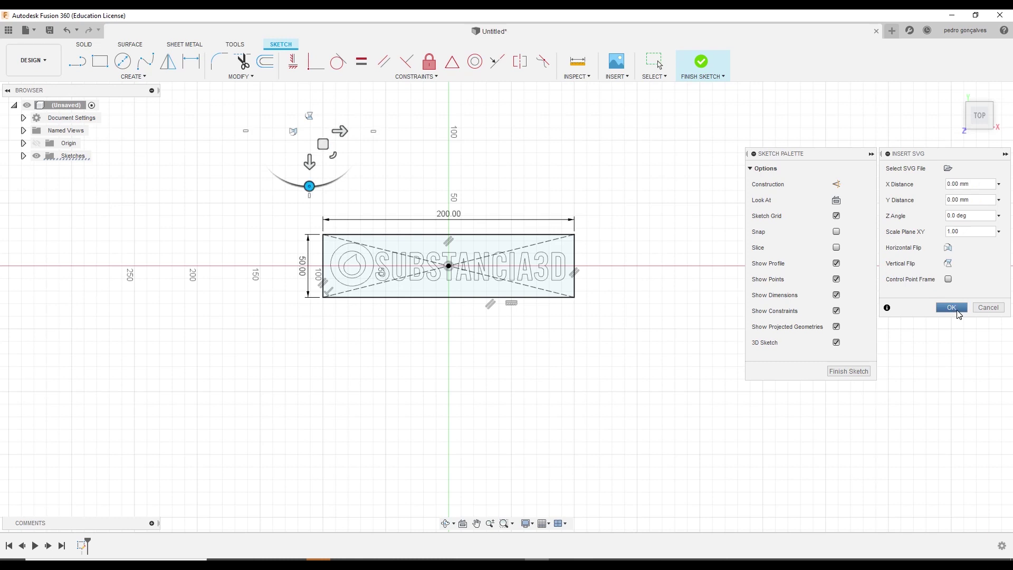
pyautogui.click(953, 308)
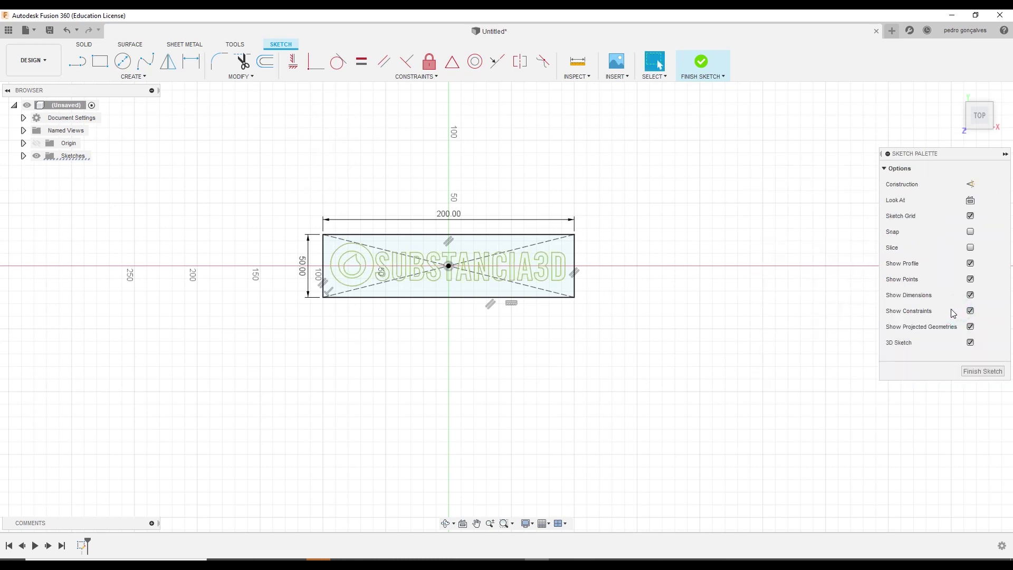
pyautogui.scroll(2, 492, 323)
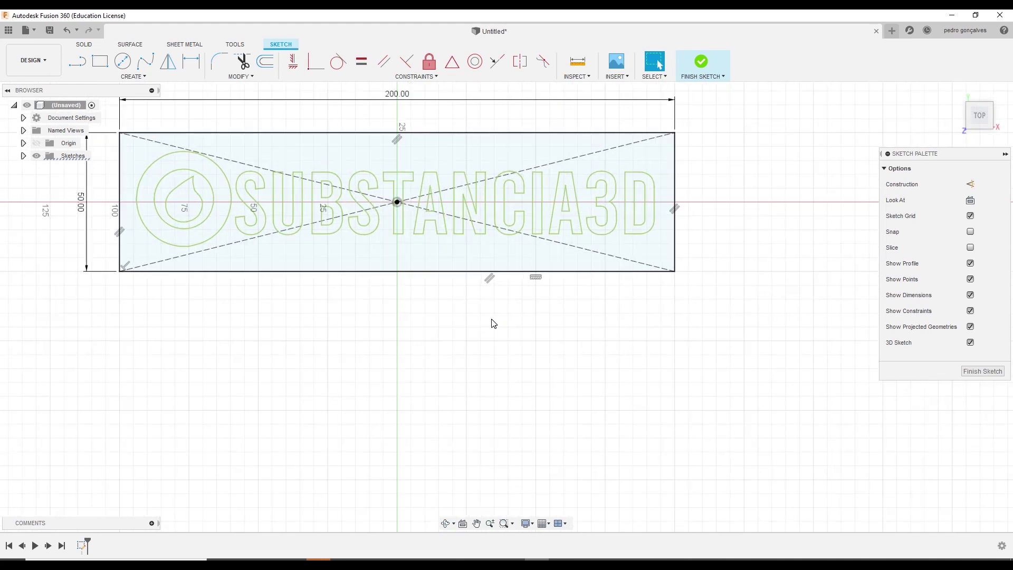
# Draw a horizontal line beneath the lettering, extending past both rectangle sides, then finish the sketch
pyautogui.moveTo(502, 351); pyautogui.dragTo(594, 401, button='middle')
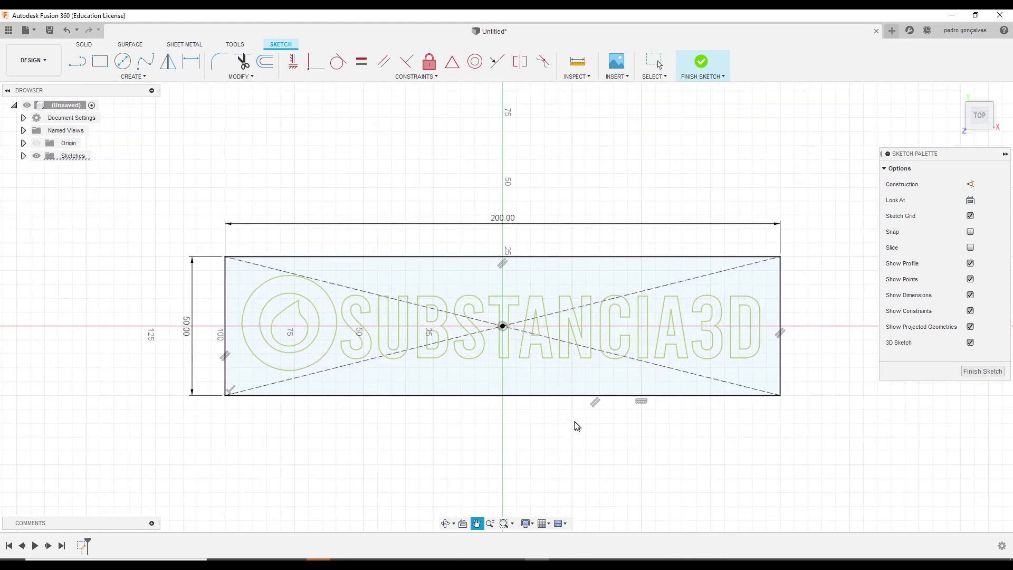
pyautogui.scroll(1, 594, 401)
pyautogui.scroll(1, 575, 427)
pyautogui.scroll(1, 575, 426)
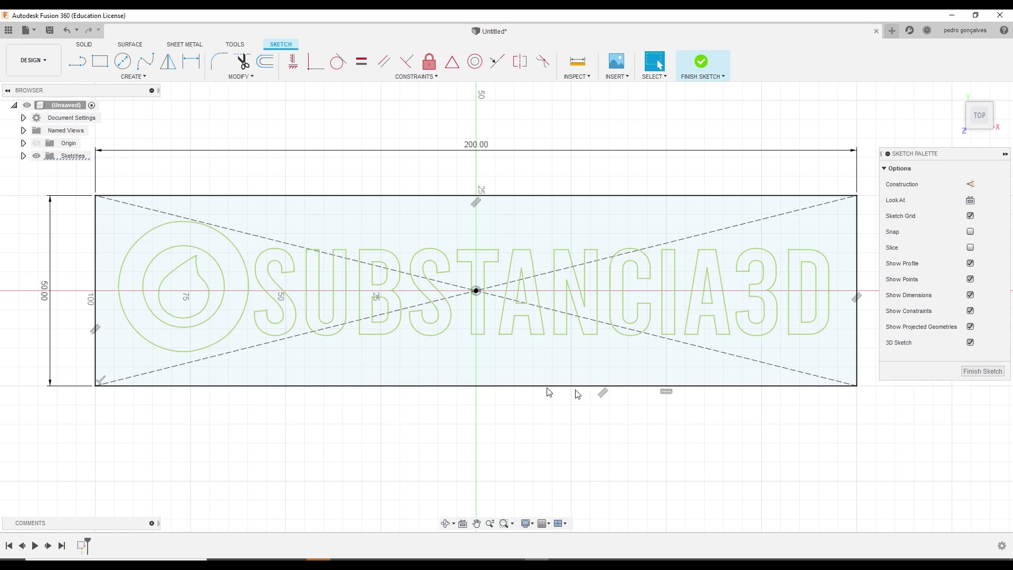
pyautogui.press('l')
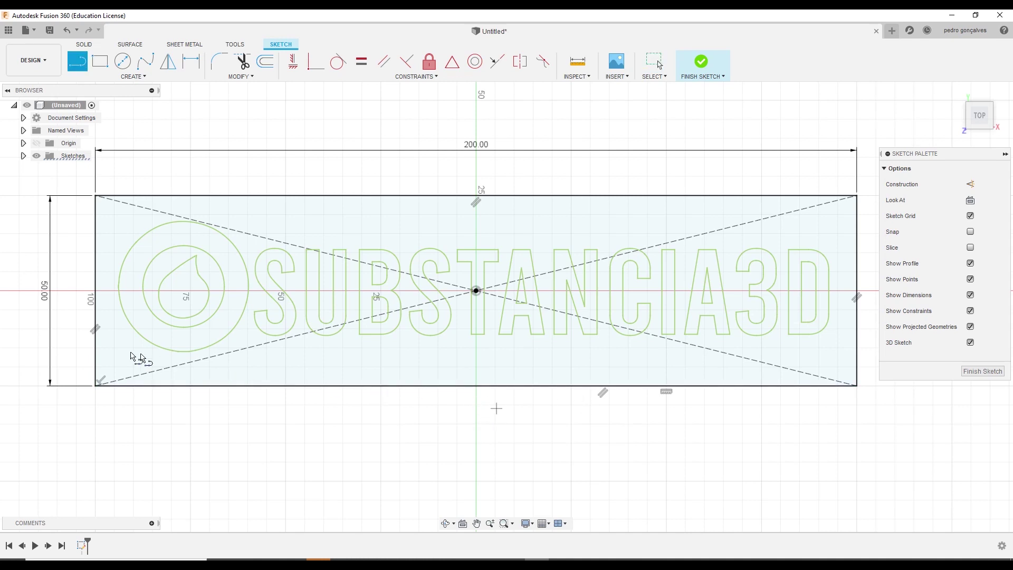
pyautogui.click(79, 354)
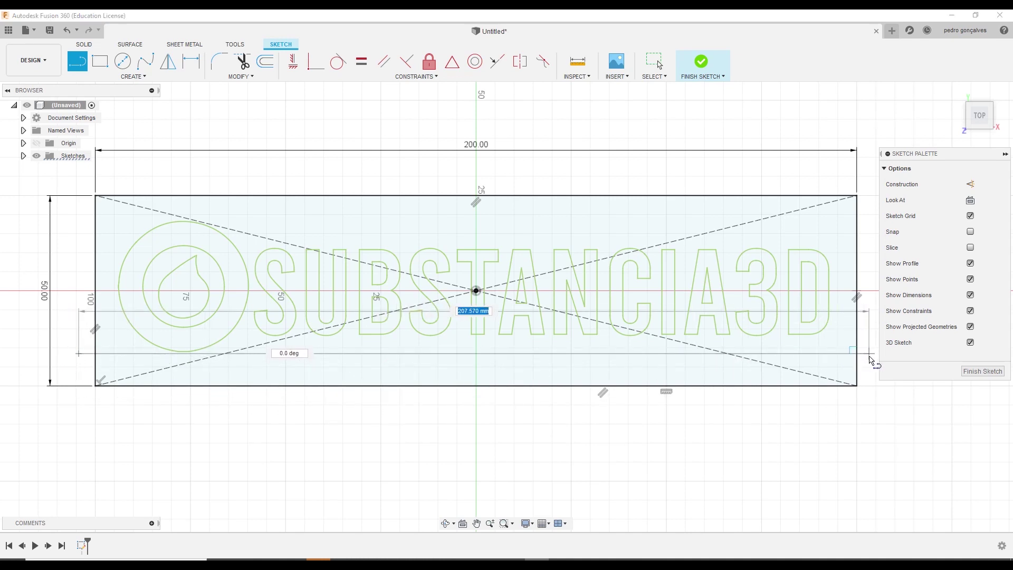
pyautogui.click(869, 356)
pyautogui.press('Escape')
pyautogui.click(997, 372)
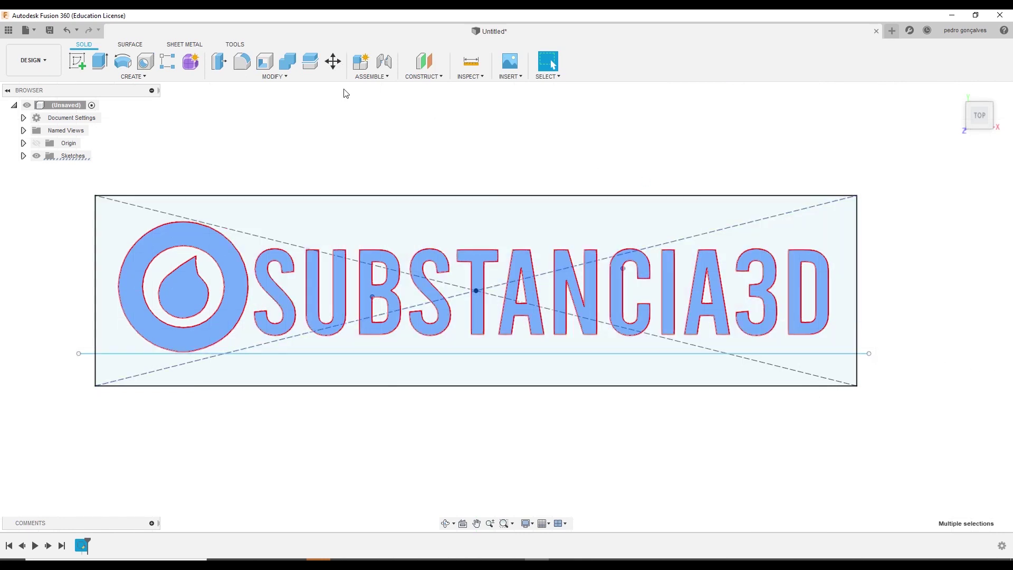
# Revolve the 14 lettering profiles 45° around the horizontal line as a new body
pyautogui.click(134, 78)
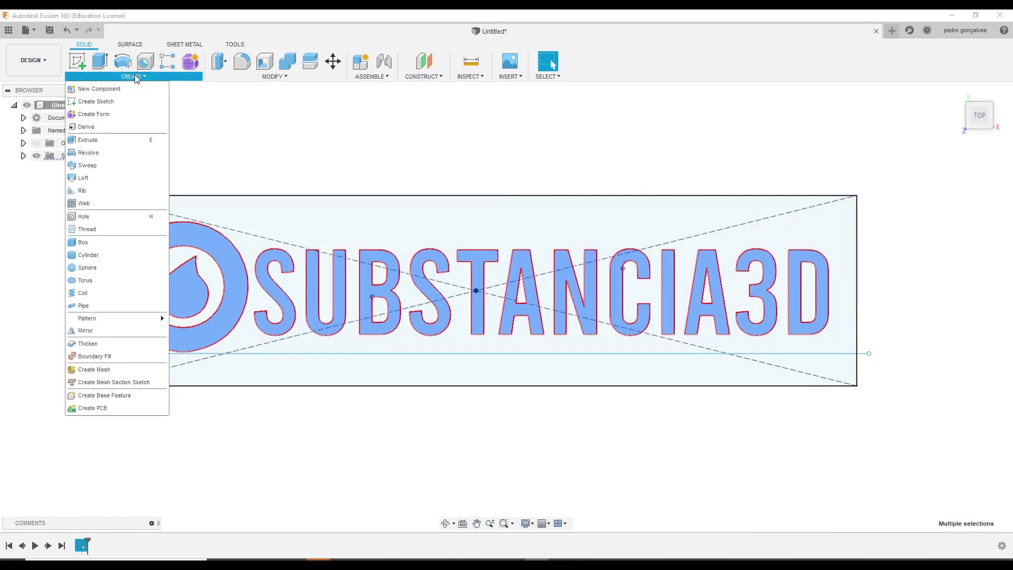
pyautogui.click(112, 151)
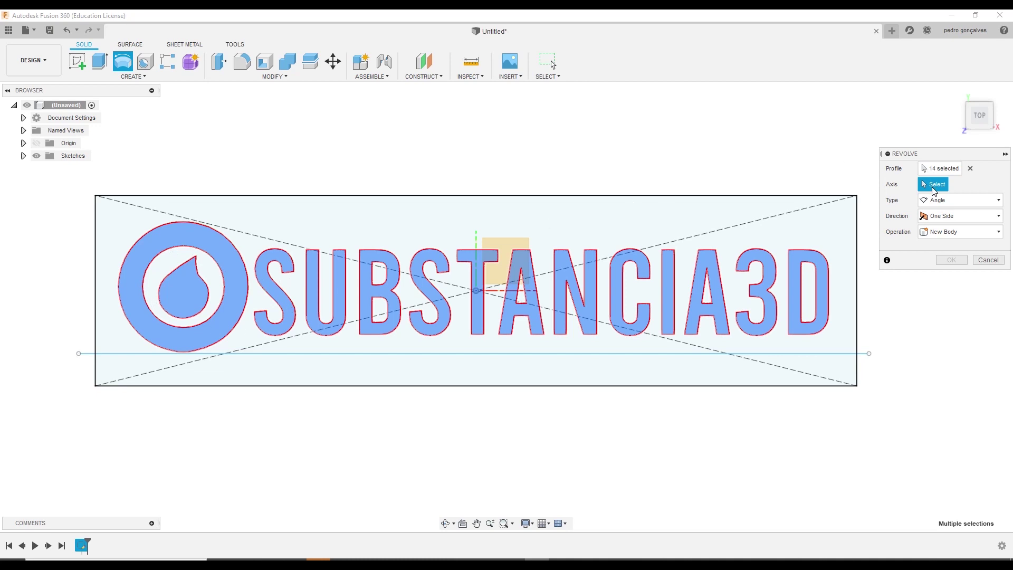
pyautogui.click(677, 354)
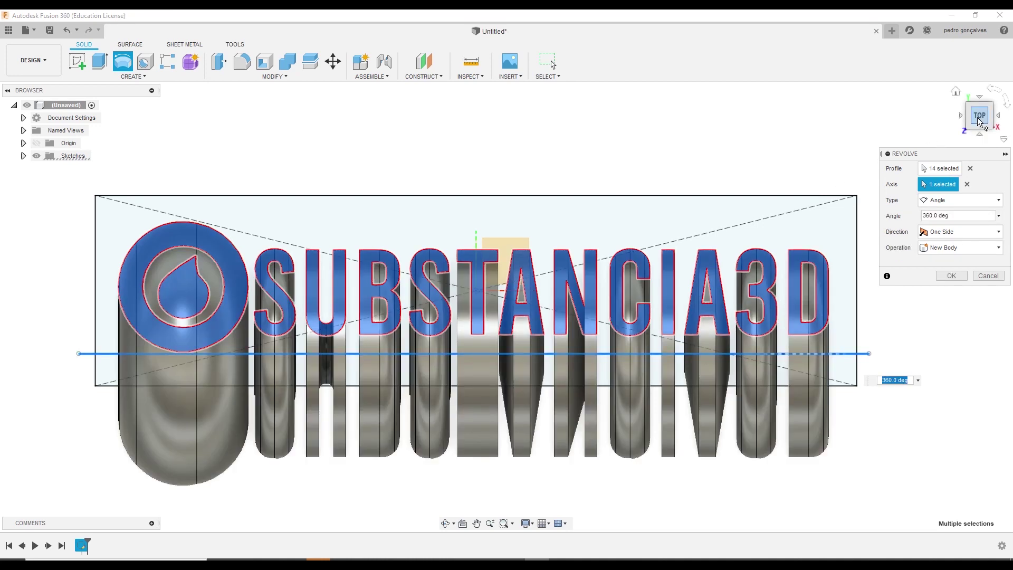
pyautogui.moveTo(974, 112)
pyautogui.keyDown('shift'); pyautogui.mouseDown(button='middle')
pyautogui.moveTo(764, 302)
pyautogui.moveTo(614, 314)
pyautogui.moveTo(626, 305)
pyautogui.mouseUp(button='middle'); pyautogui.keyUp('shift')
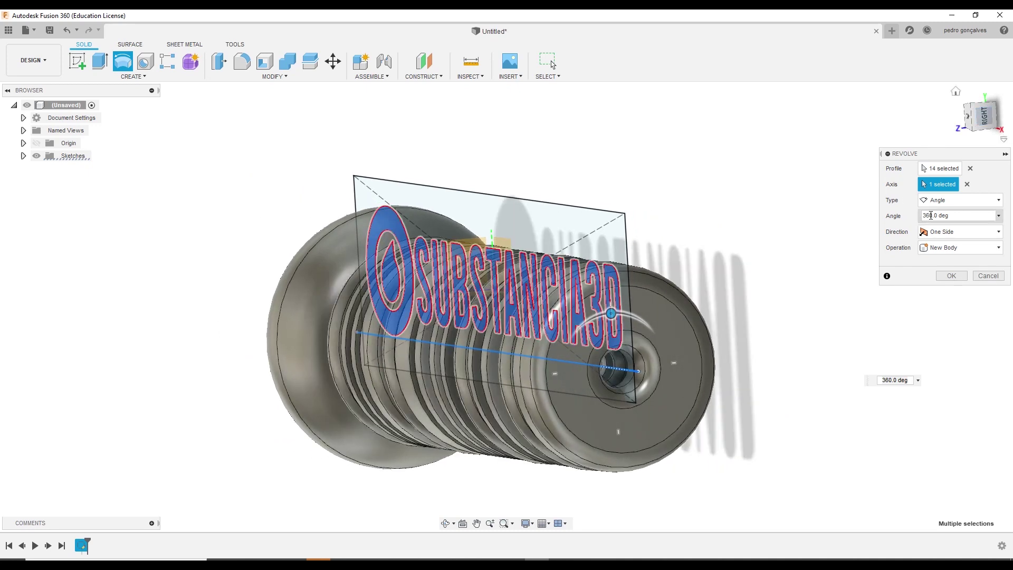
pyautogui.moveTo(932, 215); pyautogui.dragTo(921, 217)
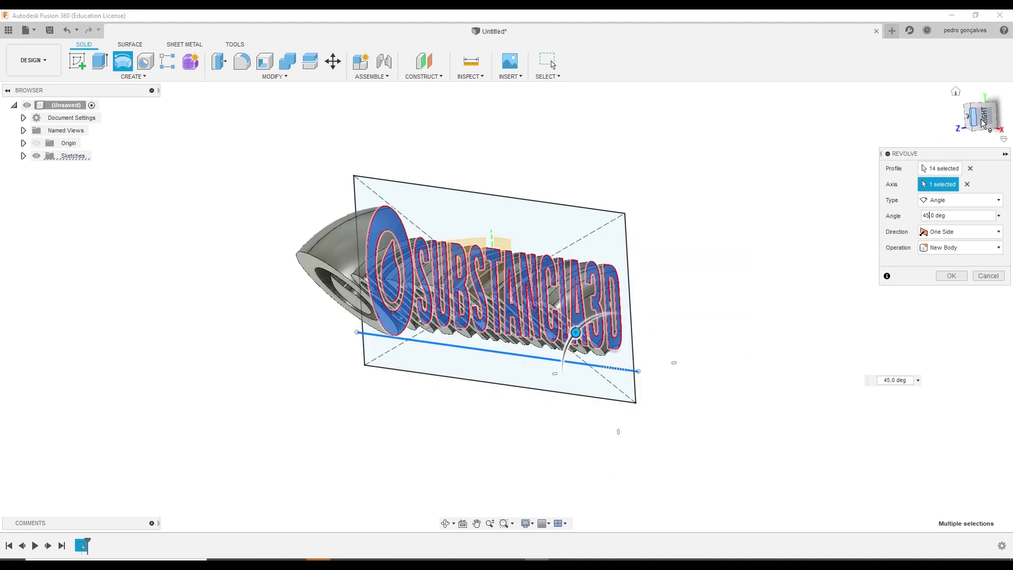
pyautogui.moveTo(982, 122)
pyautogui.mouseDown()
pyautogui.moveTo(986, 98)
pyautogui.moveTo(981, 107)
pyautogui.mouseUp()
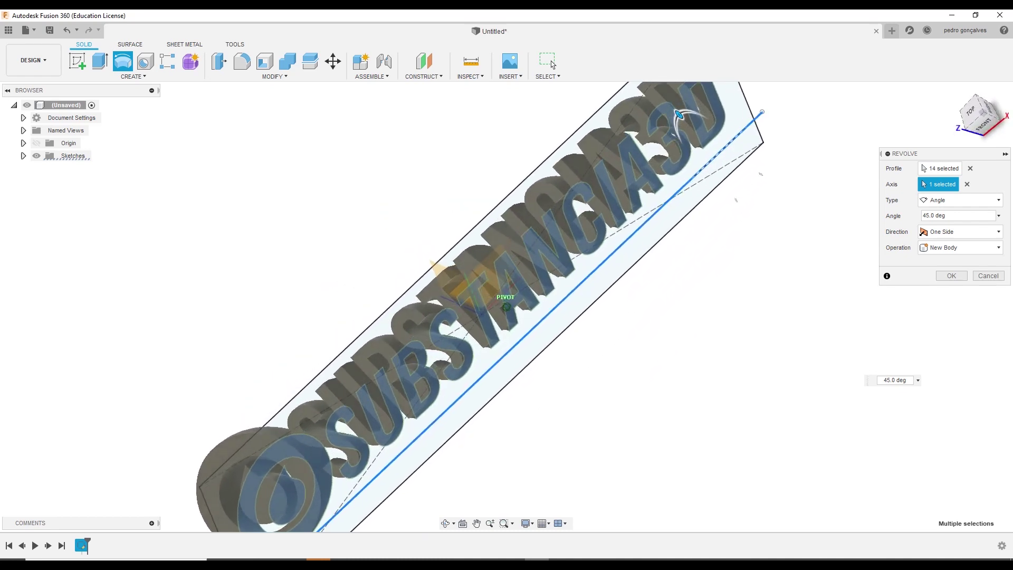
pyautogui.keyDown('shift'); pyautogui.moveTo(761, 172); pyautogui.dragTo(760, 349, button='middle'); pyautogui.keyUp('shift')
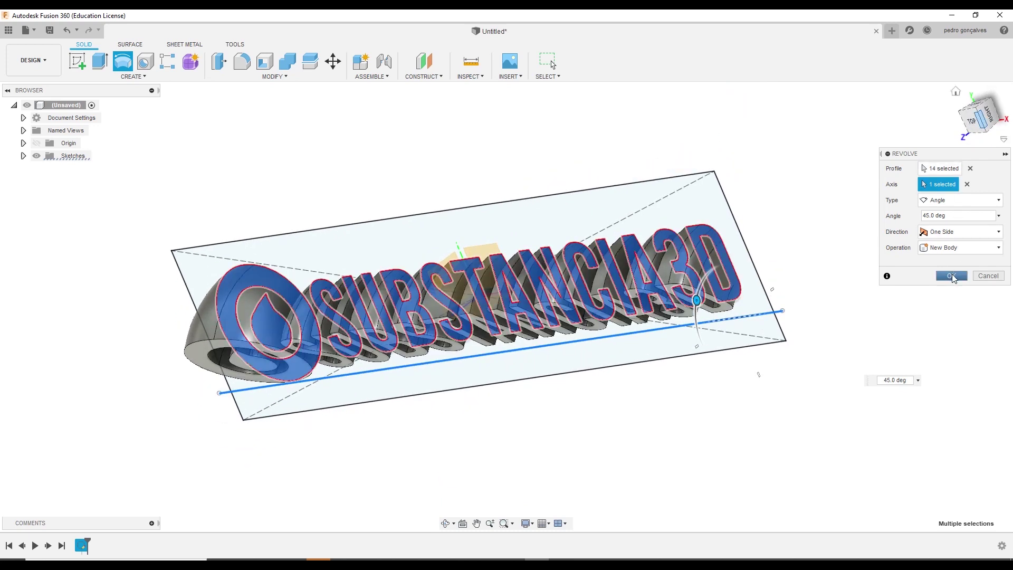
pyautogui.click(953, 274)
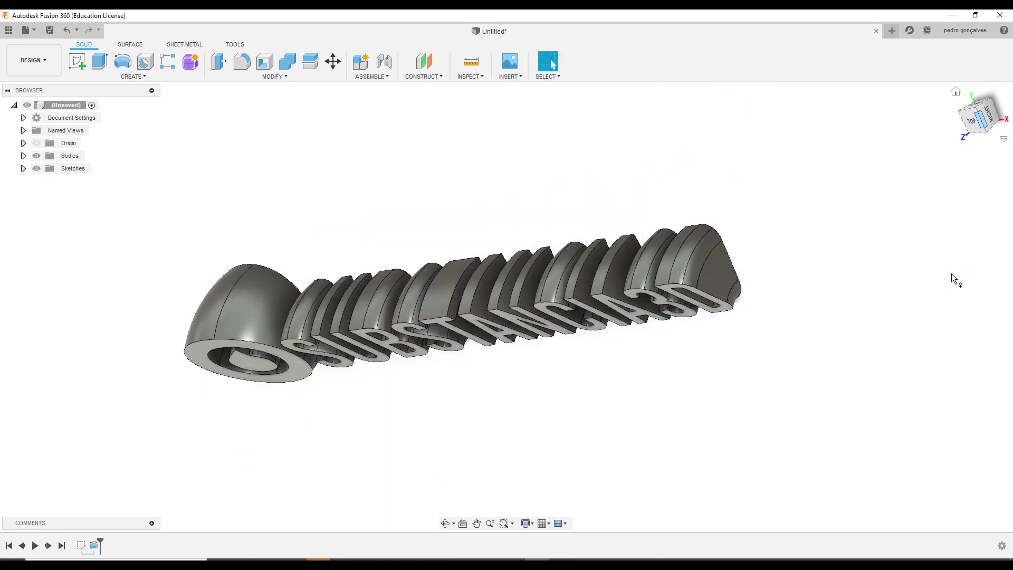
pyautogui.moveTo(973, 126); pyautogui.dragTo(989, 85)
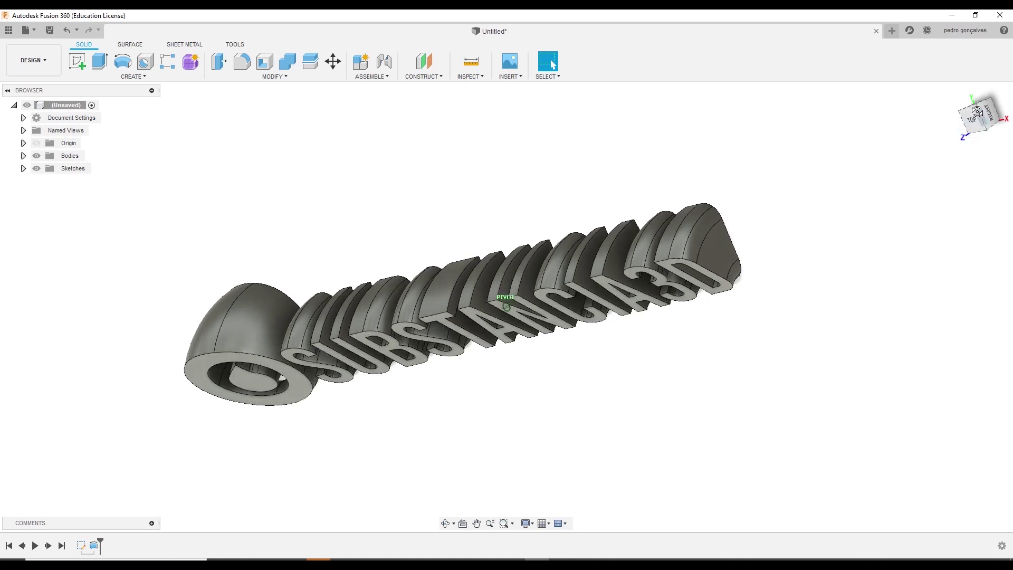
pyautogui.keyDown('shift'); pyautogui.moveTo(989, 85); pyautogui.dragTo(744, 119, button='middle'); pyautogui.keyUp('shift')
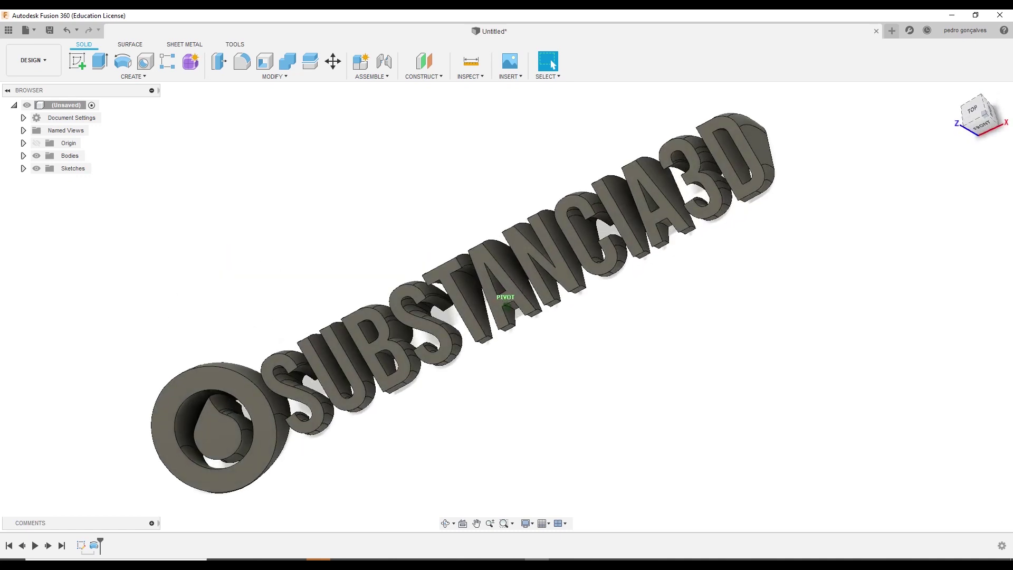
pyautogui.click(81, 545)
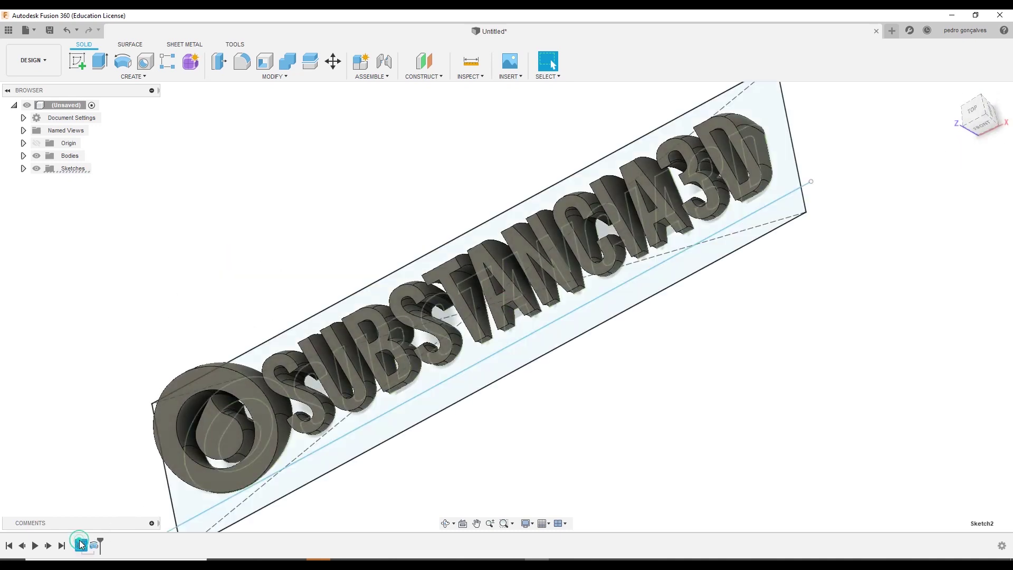
# Edit the lettering sketch again, view it from below, and select the plate region around the text
pyautogui.rightClick(81, 545)
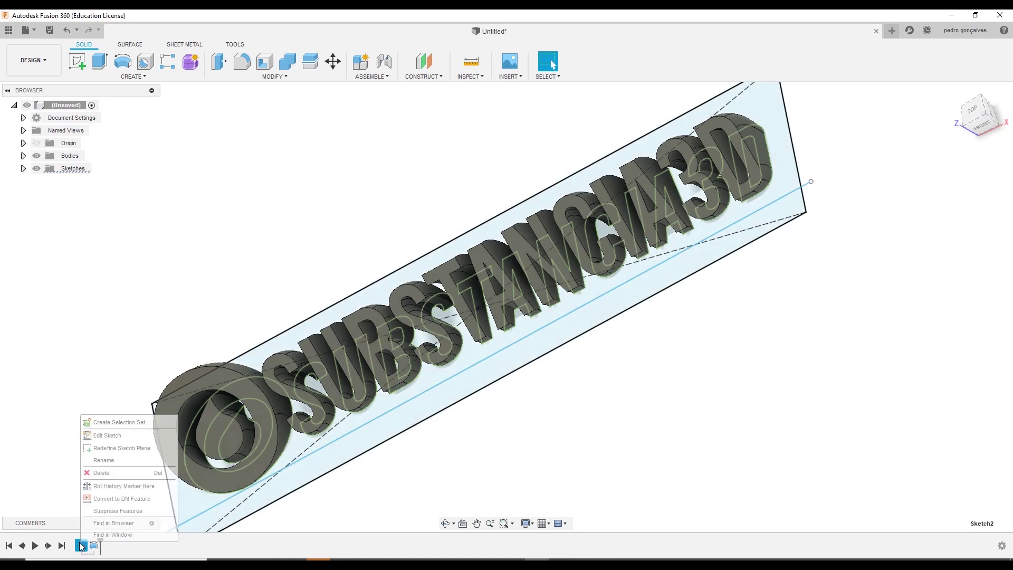
pyautogui.click(122, 440)
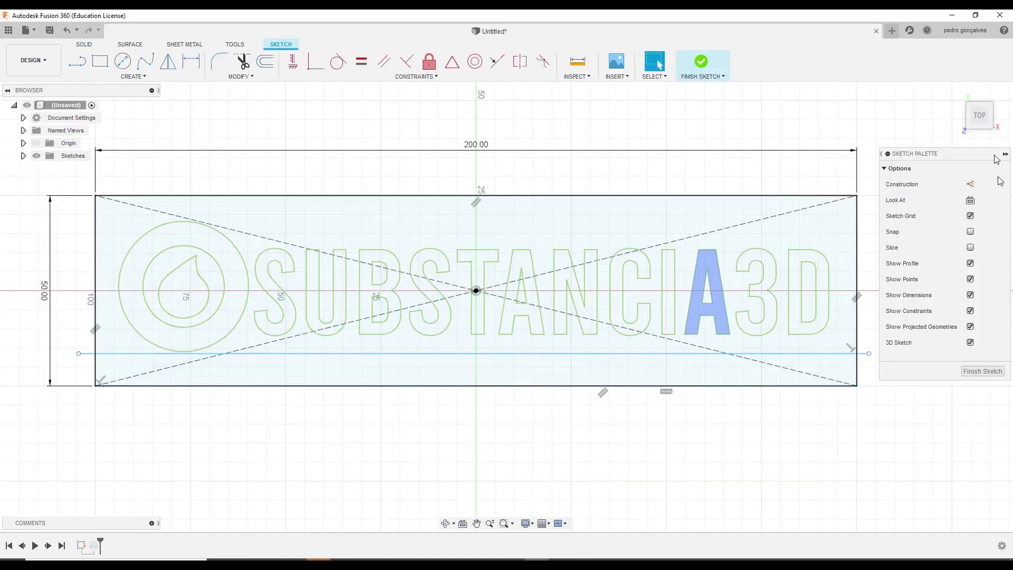
pyautogui.keyDown('shift'); pyautogui.moveTo(507, 307); pyautogui.dragTo(507, 307, button='middle'); pyautogui.keyUp('shift')
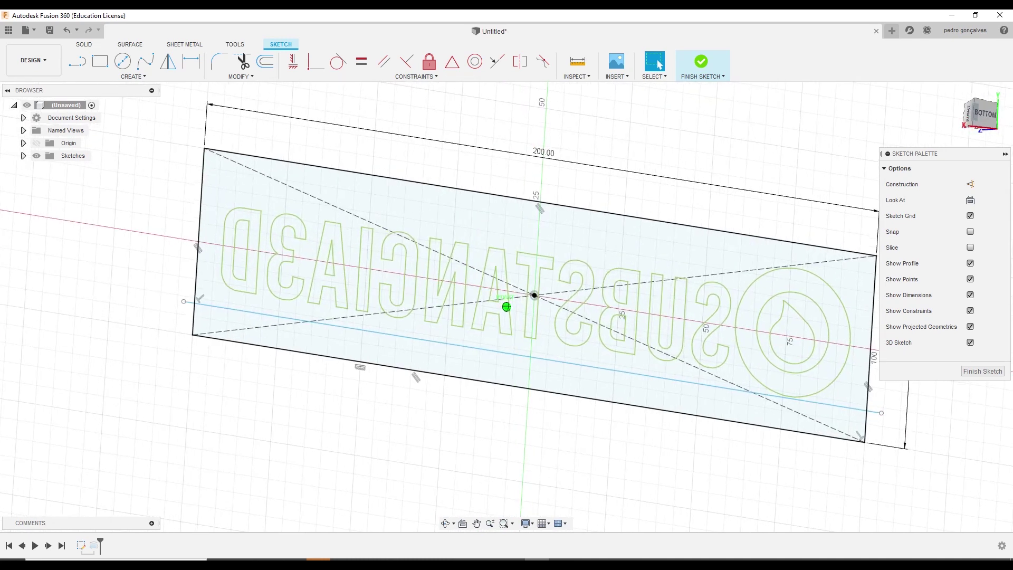
pyautogui.click(686, 252)
# Select the plate, logo ring, teardrop and all SUBSTANCIA3D letter profiles for an extrude
pyautogui.press('e')
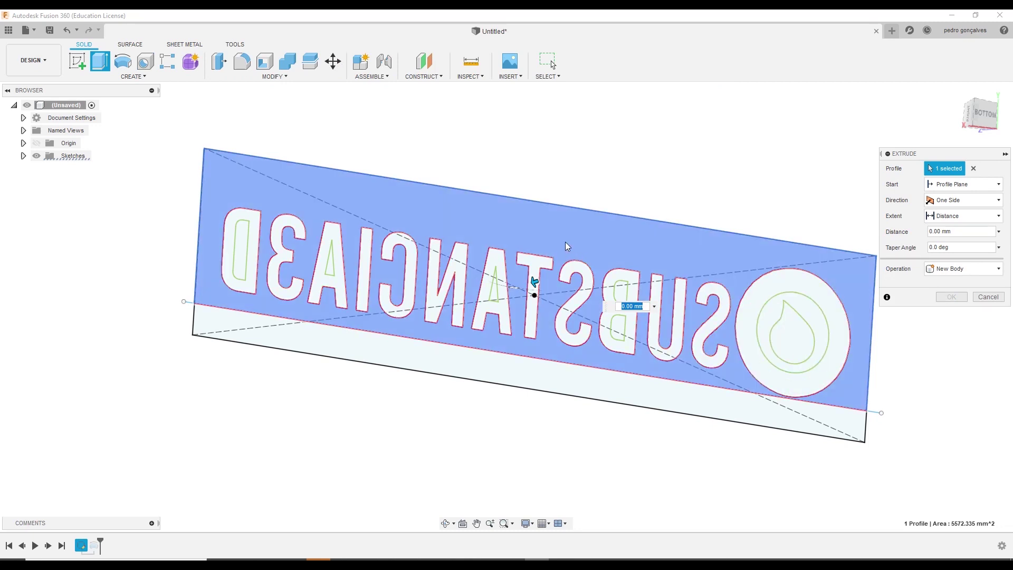
pyautogui.click(565, 242)
pyautogui.click(597, 234)
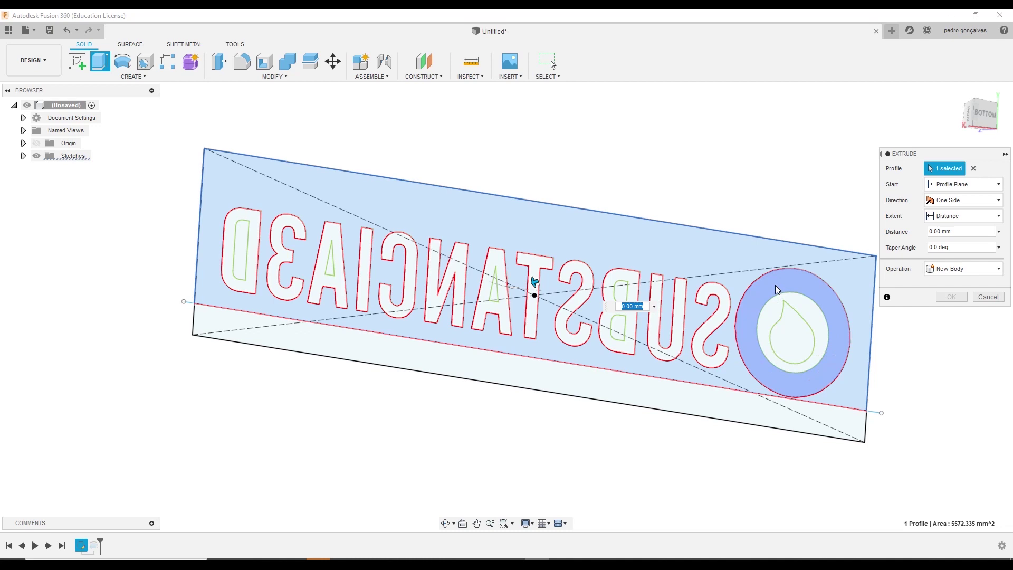
pyautogui.click(775, 285)
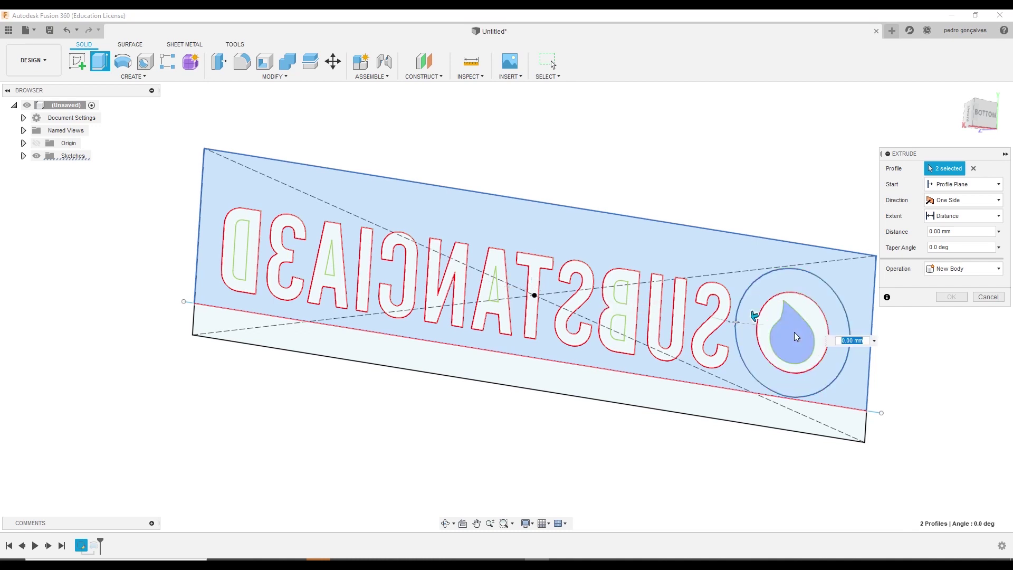
pyautogui.click(794, 332)
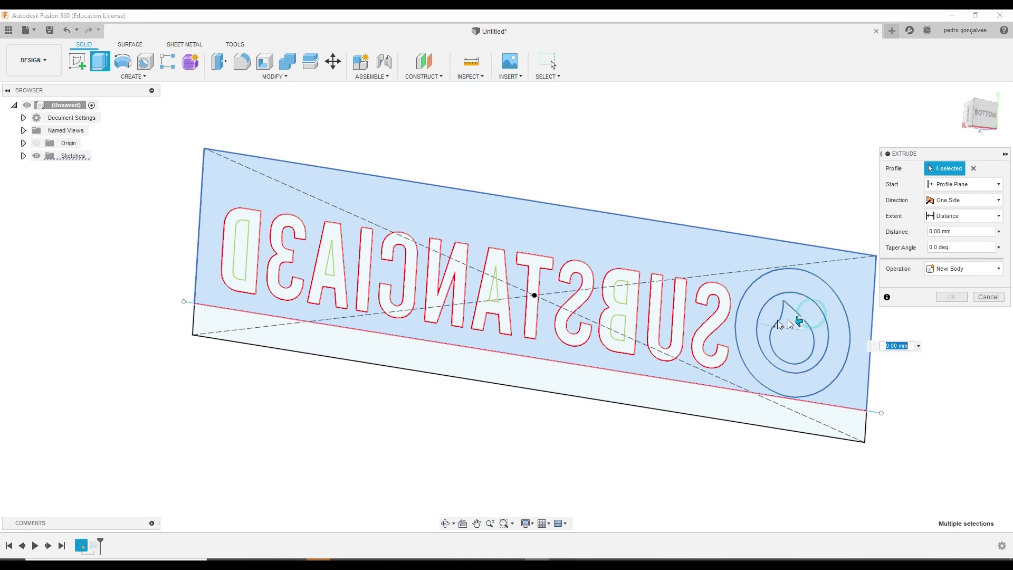
pyautogui.click(727, 316)
pyautogui.click(681, 315)
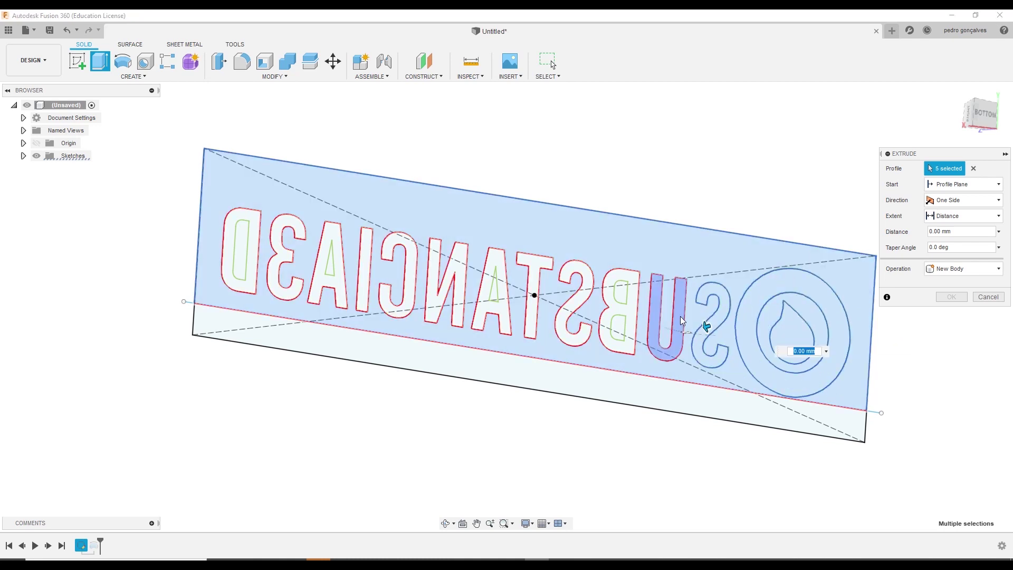
pyautogui.click(630, 312)
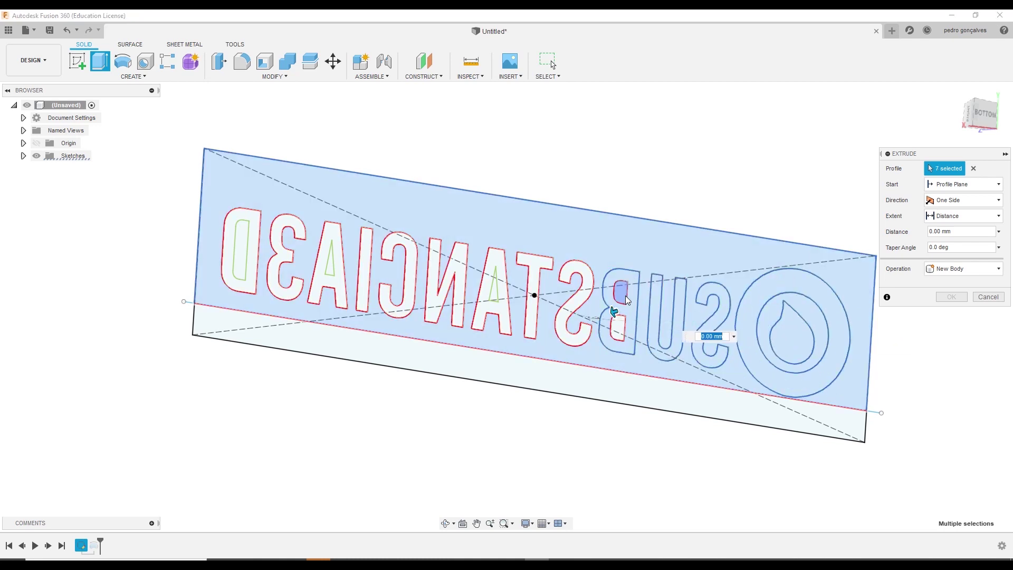
pyautogui.click(625, 296)
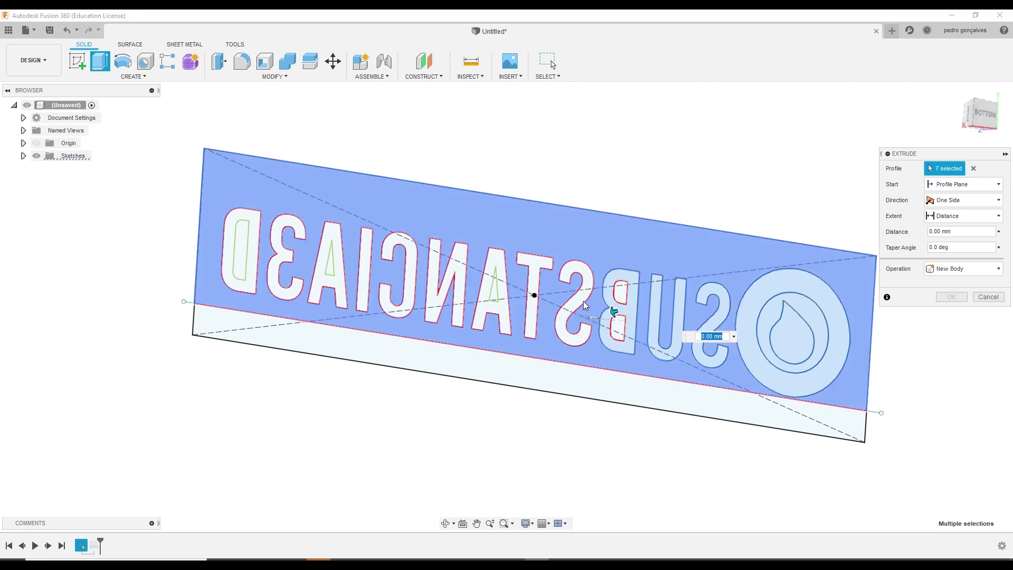
pyautogui.click(580, 298)
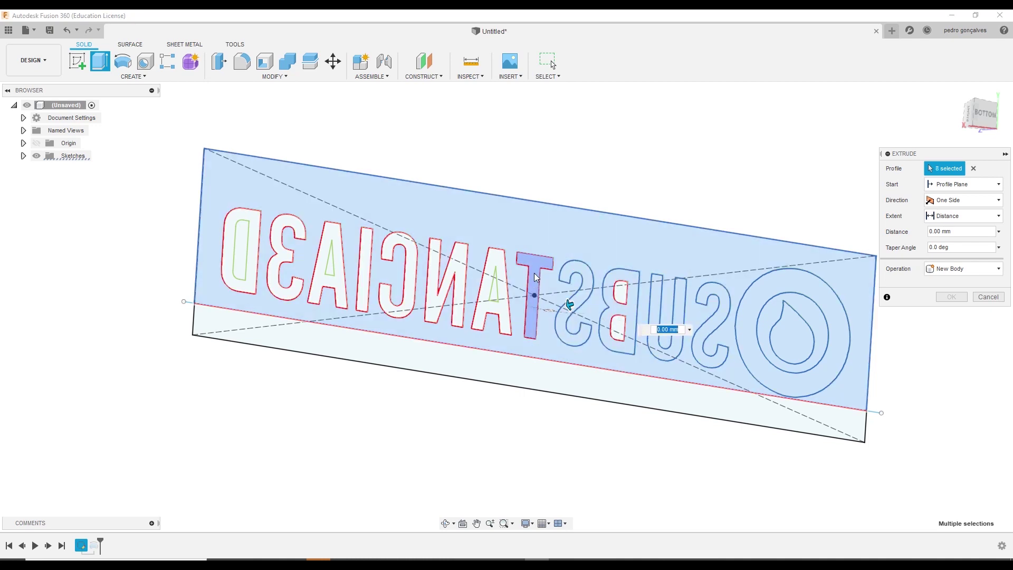
pyautogui.click(504, 275)
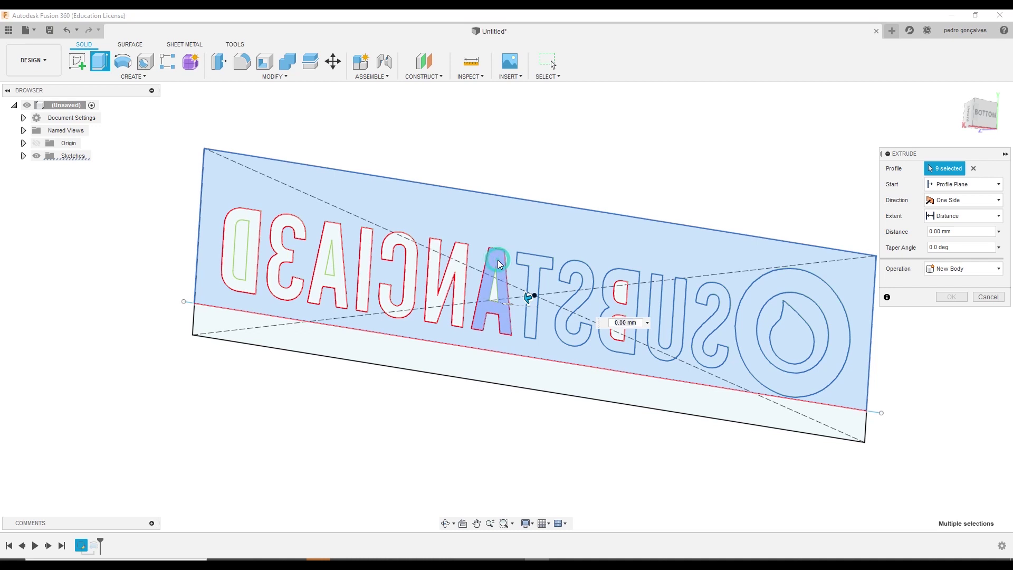
pyautogui.click(495, 263)
pyautogui.click(432, 274)
pyautogui.click(402, 272)
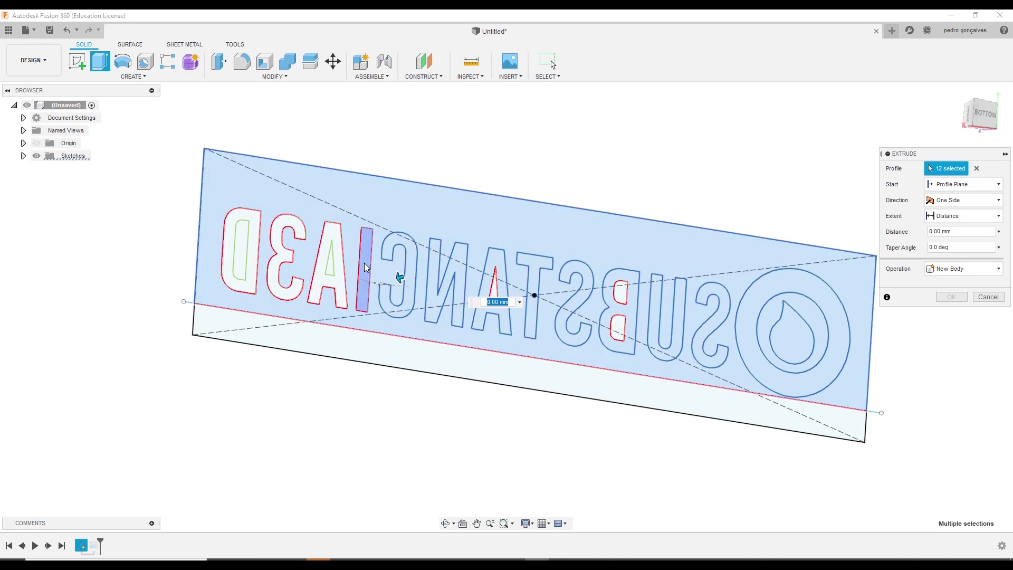
pyautogui.click(365, 264)
pyautogui.click(329, 238)
pyautogui.click(298, 235)
pyautogui.click(255, 221)
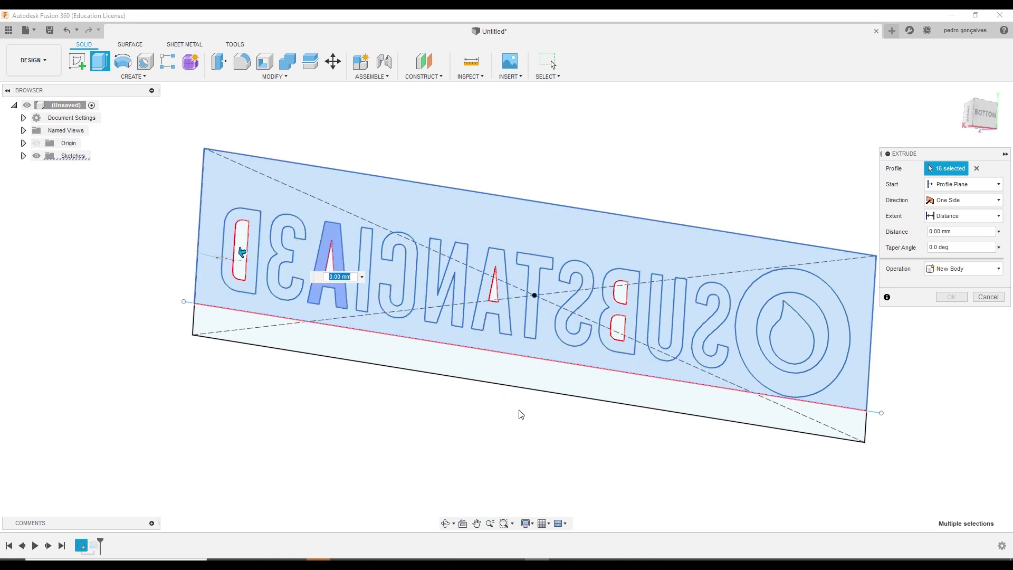
# Set the extrusion distance to -5 mm and create the solid bodies
pyautogui.doubleClick(931, 231)
pyautogui.write('-5')
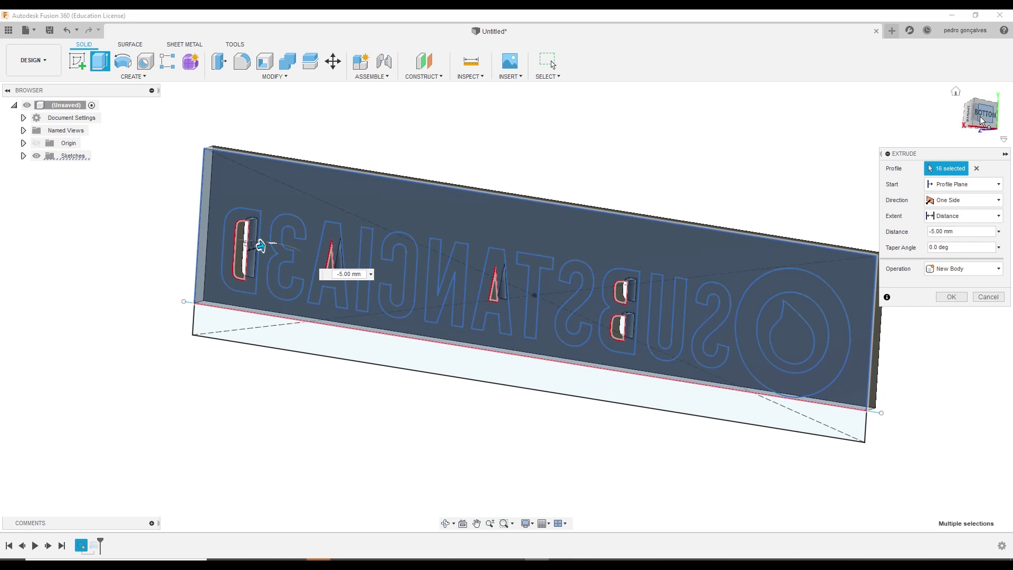
pyautogui.moveTo(979, 123); pyautogui.dragTo(982, 119)
pyautogui.moveTo(331, 240)
pyautogui.keyDown('shift'); pyautogui.mouseDown(button='middle')
pyautogui.moveTo(694, 339)
pyautogui.moveTo(786, 305)
pyautogui.moveTo(802, 313)
pyautogui.mouseUp(button='middle'); pyautogui.keyUp('shift')
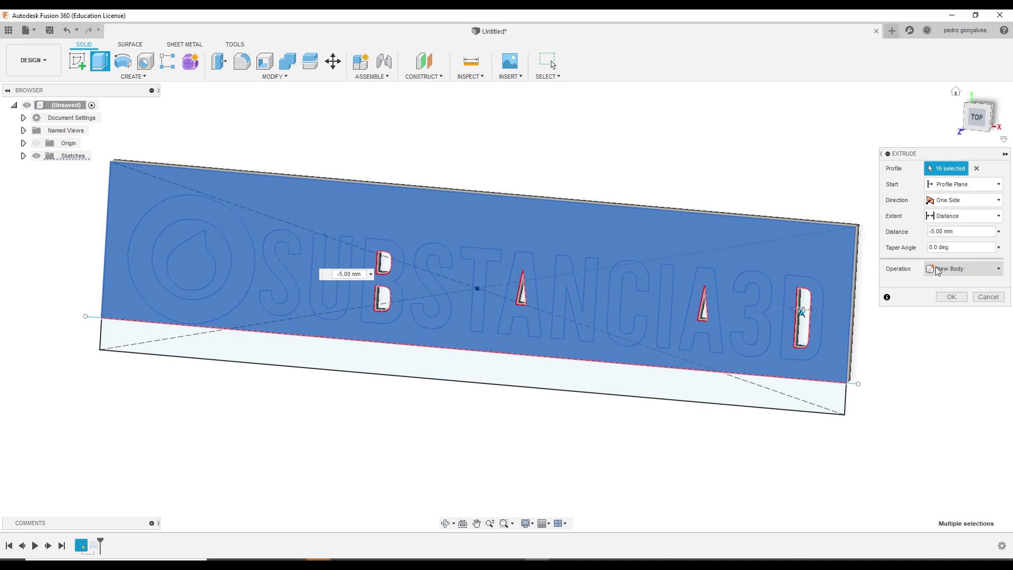
pyautogui.click(953, 297)
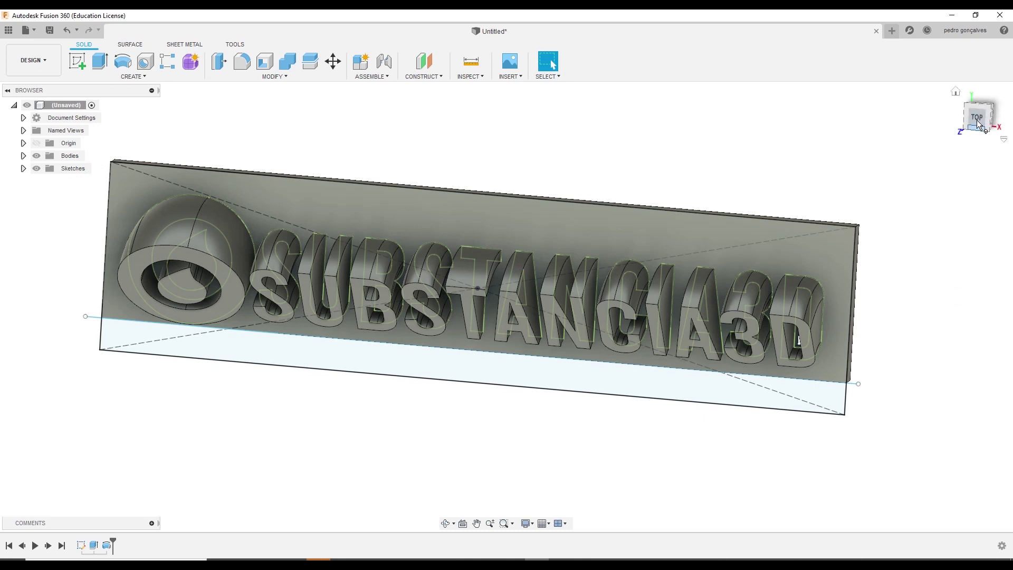
pyautogui.keyDown('shift'); pyautogui.moveTo(982, 115); pyautogui.dragTo(1010, 88, button='middle'); pyautogui.keyUp('shift')
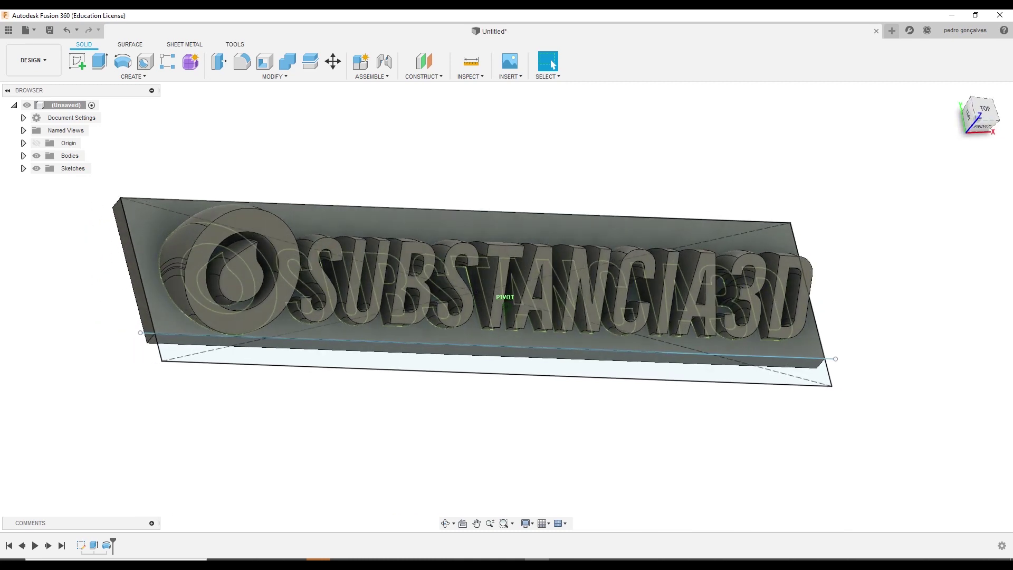
pyautogui.keyDown('shift'); pyautogui.moveTo(507, 301); pyautogui.dragTo(750, 329, button='middle'); pyautogui.keyUp('shift')
# Pick the four vertical corner edges of the base plate for a fillet
pyautogui.press('f')
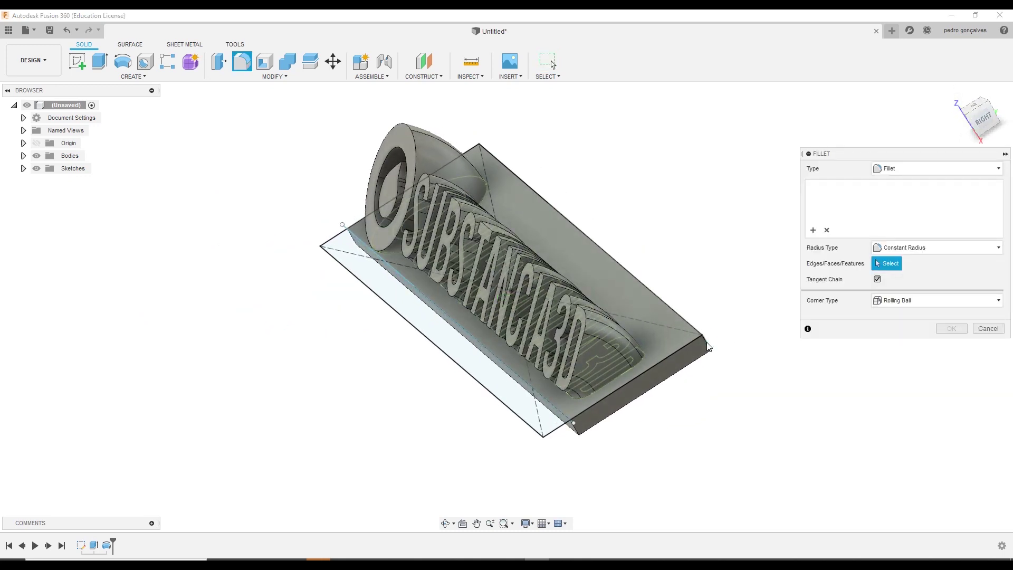
pyautogui.click(709, 347)
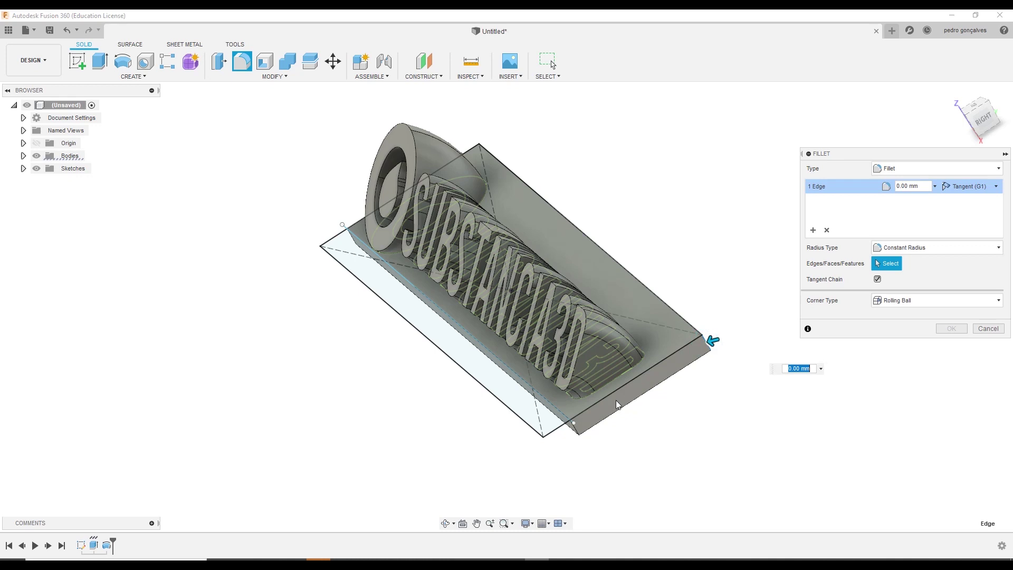
pyautogui.click(575, 433)
pyautogui.moveTo(576, 432)
pyautogui.keyDown('shift'); pyautogui.mouseDown(button='middle')
pyautogui.moveTo(616, 416)
pyautogui.moveTo(440, 376)
pyautogui.mouseUp(button='middle'); pyautogui.keyUp('shift')
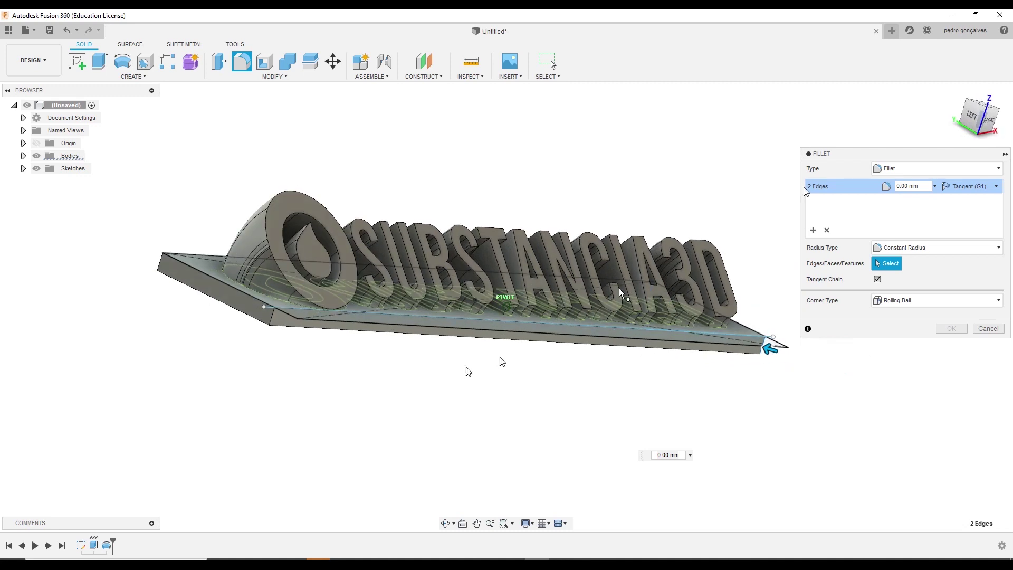
pyautogui.click(307, 347)
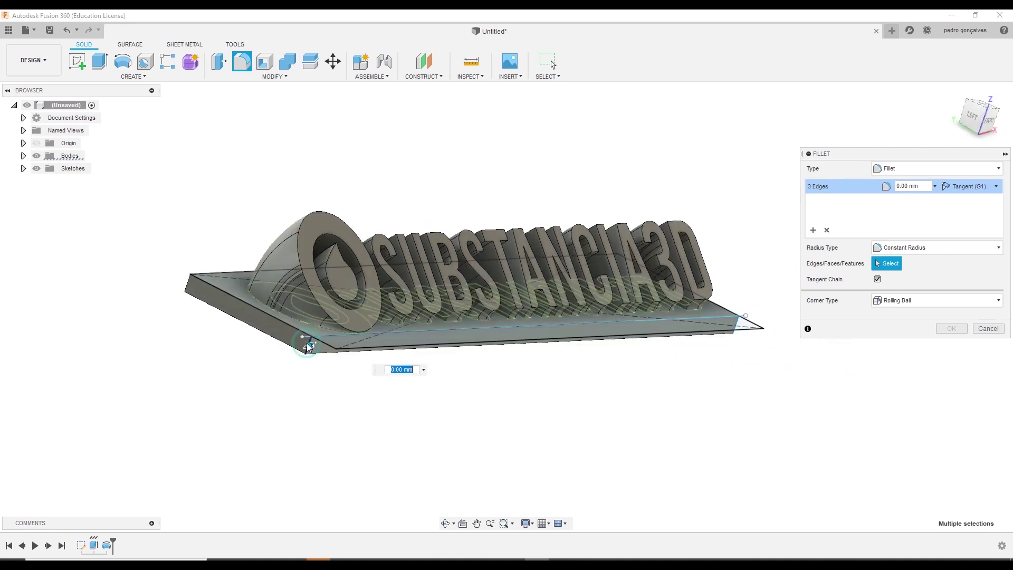
pyautogui.click(189, 289)
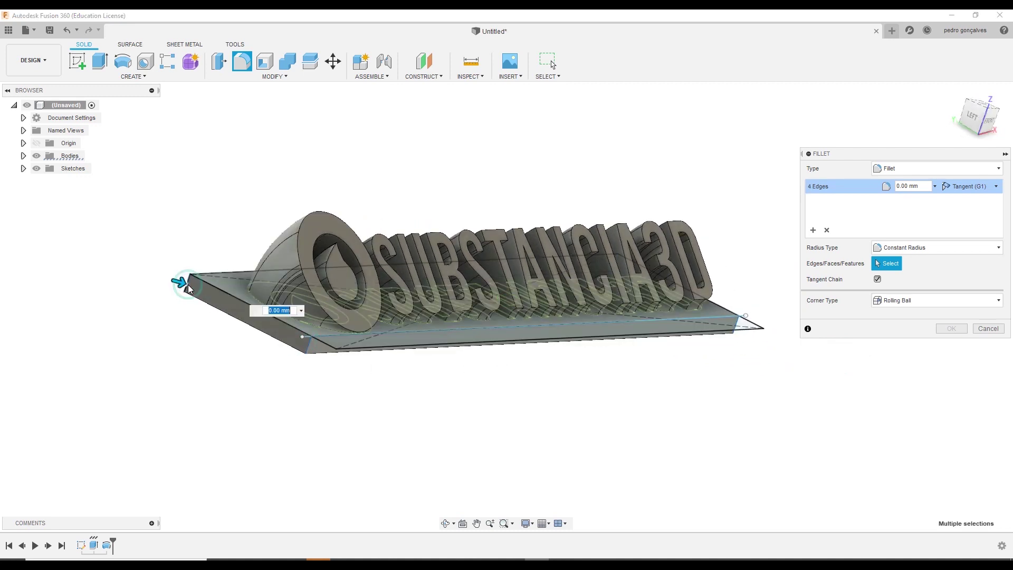
# Set the corner fillet radius to 17.50 mm and apply it
pyautogui.moveTo(181, 284); pyautogui.dragTo(199, 290)
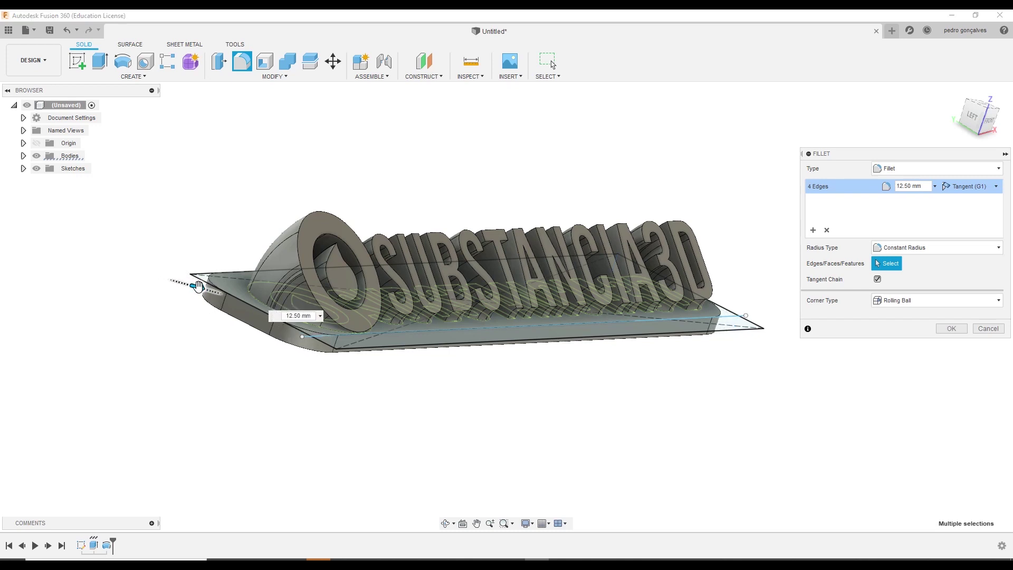
pyautogui.moveTo(972, 123); pyautogui.dragTo(986, 117)
pyautogui.click(981, 111)
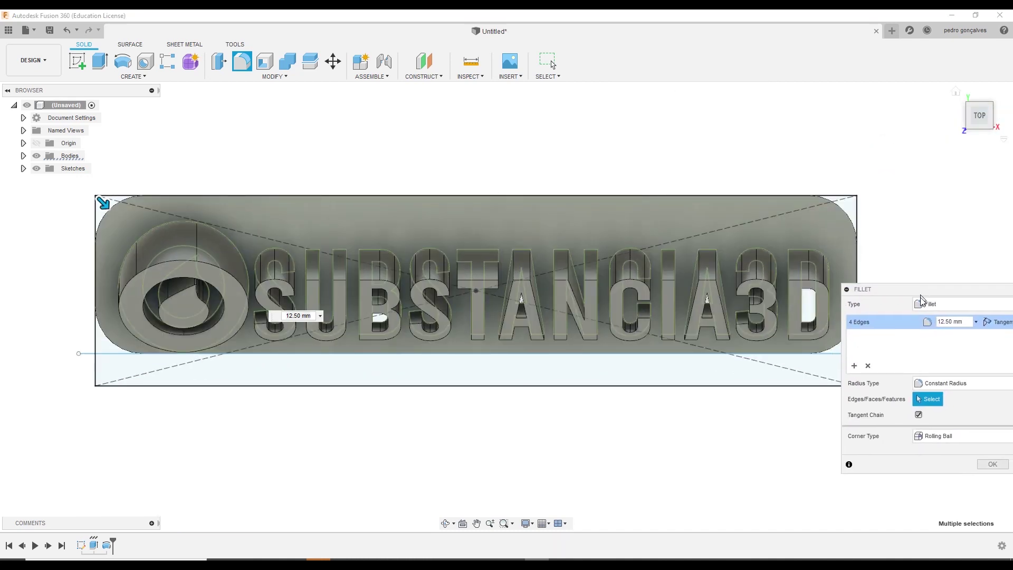
pyautogui.moveTo(883, 159); pyautogui.dragTo(921, 316)
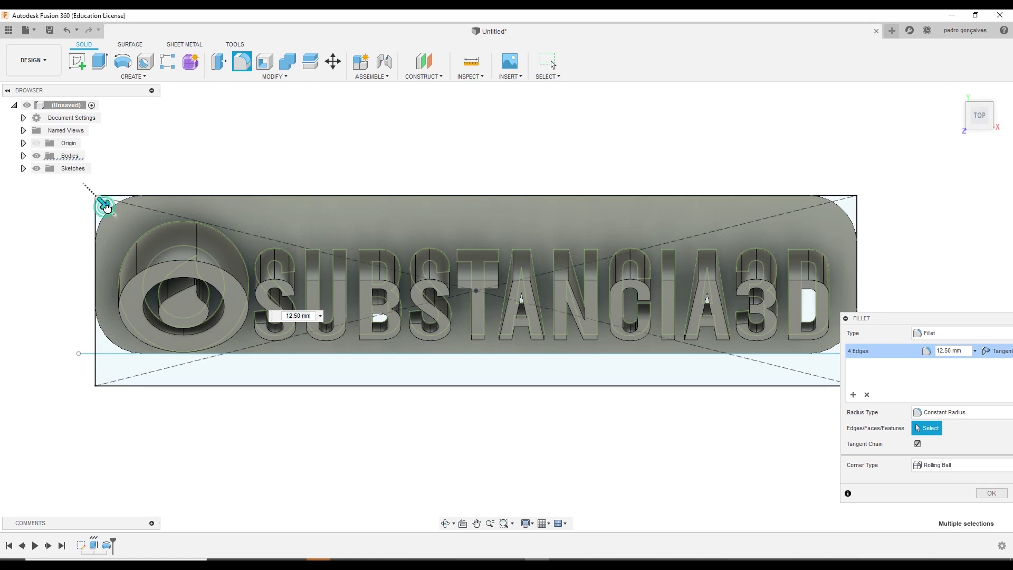
pyautogui.moveTo(103, 203); pyautogui.dragTo(111, 209)
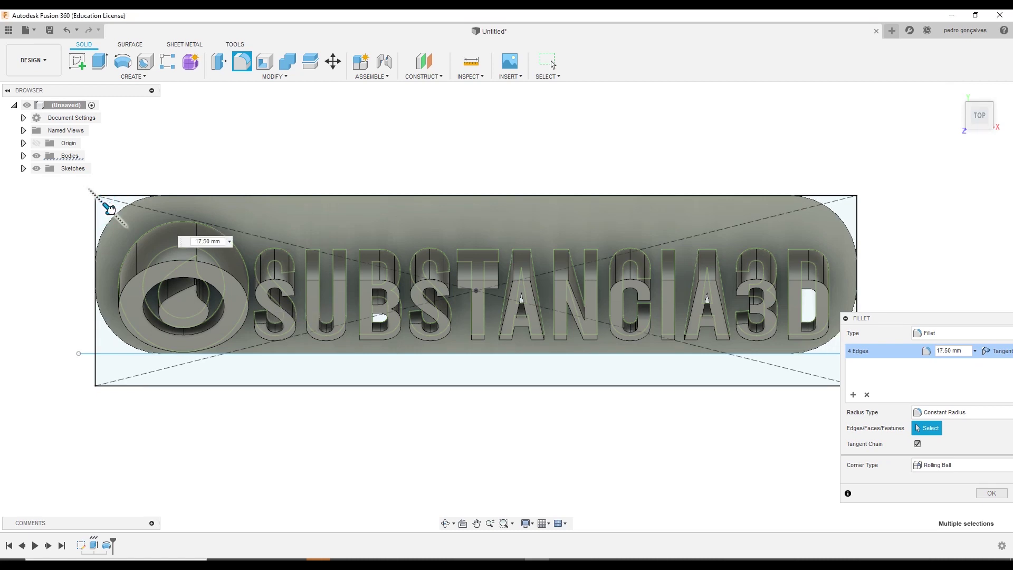
pyautogui.click(109, 208)
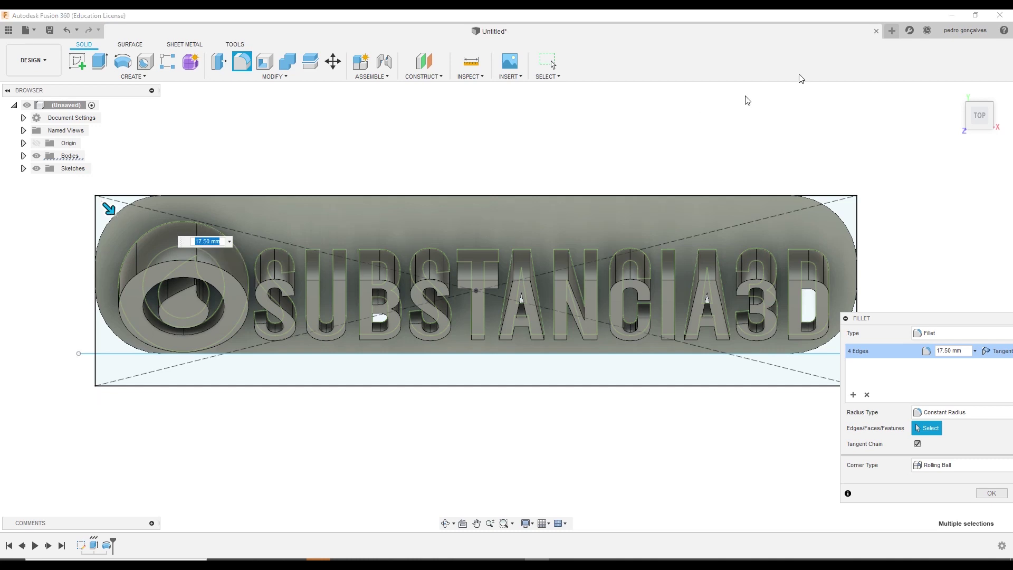
pyautogui.moveTo(979, 118); pyautogui.dragTo(979, 134)
pyautogui.press('Return')
# Hide the sketches and select the base body Body15 in the browser
pyautogui.click(36, 169)
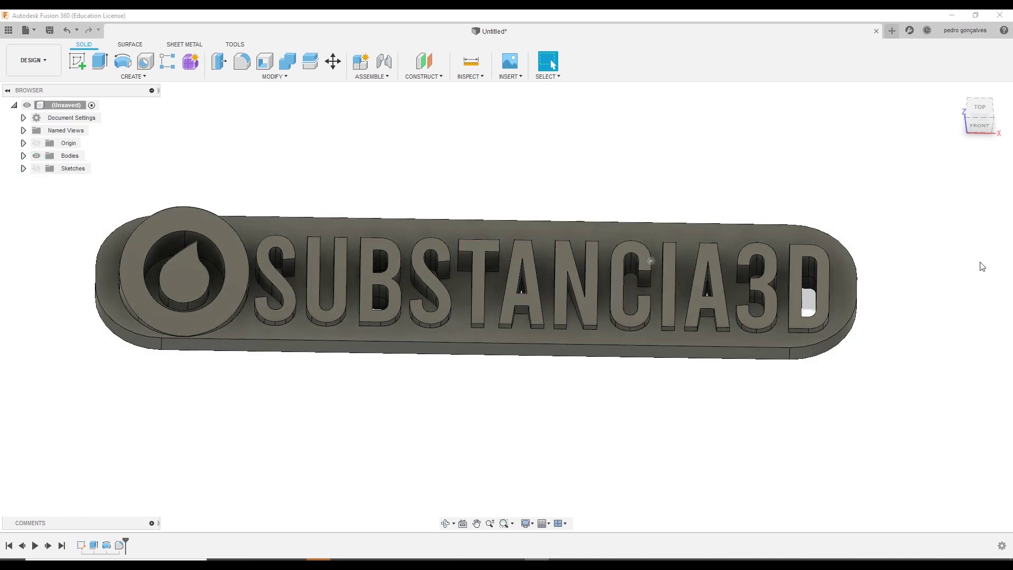
pyautogui.moveTo(988, 128); pyautogui.dragTo(990, 137)
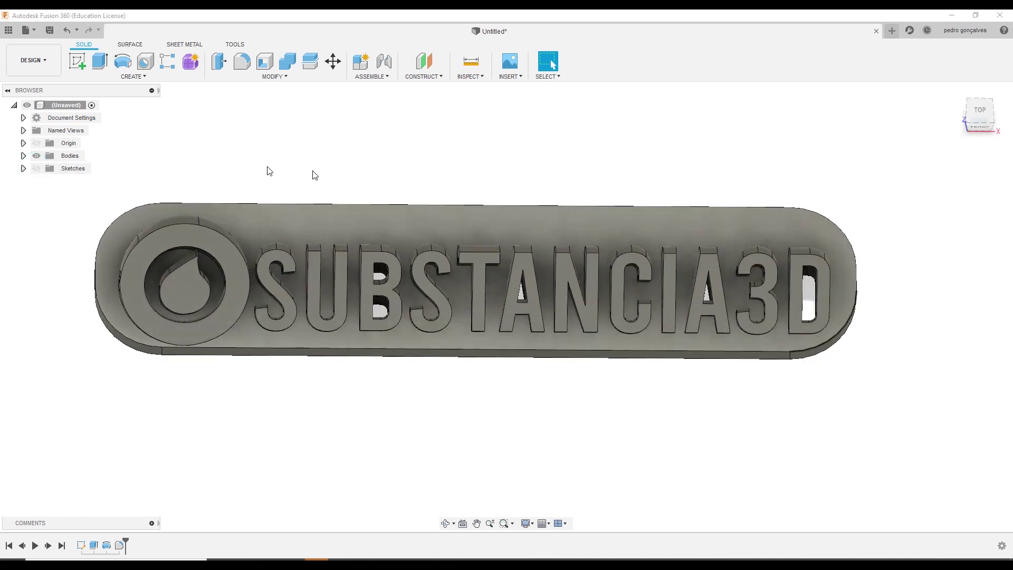
pyautogui.click(24, 156)
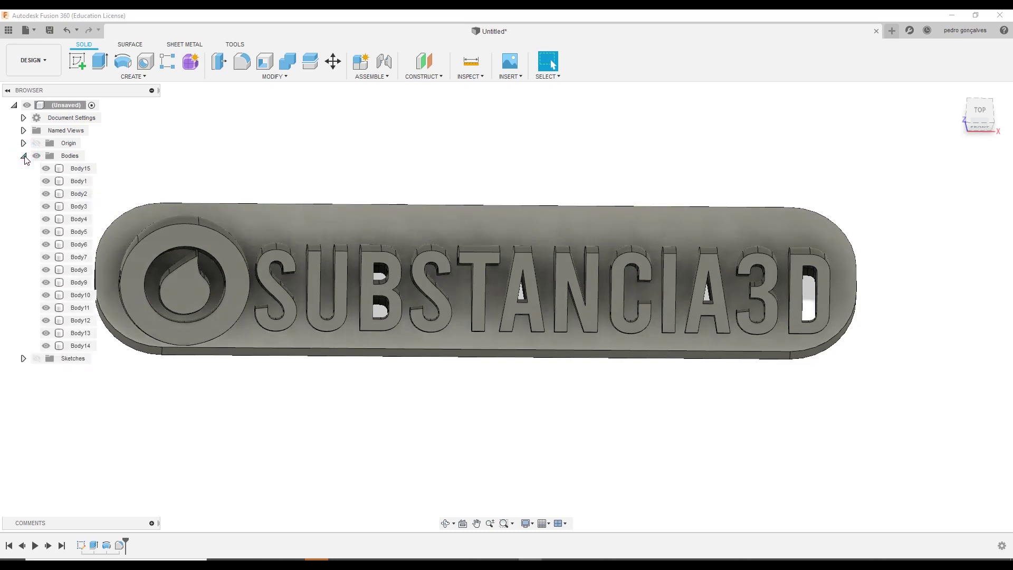
pyautogui.click(82, 169)
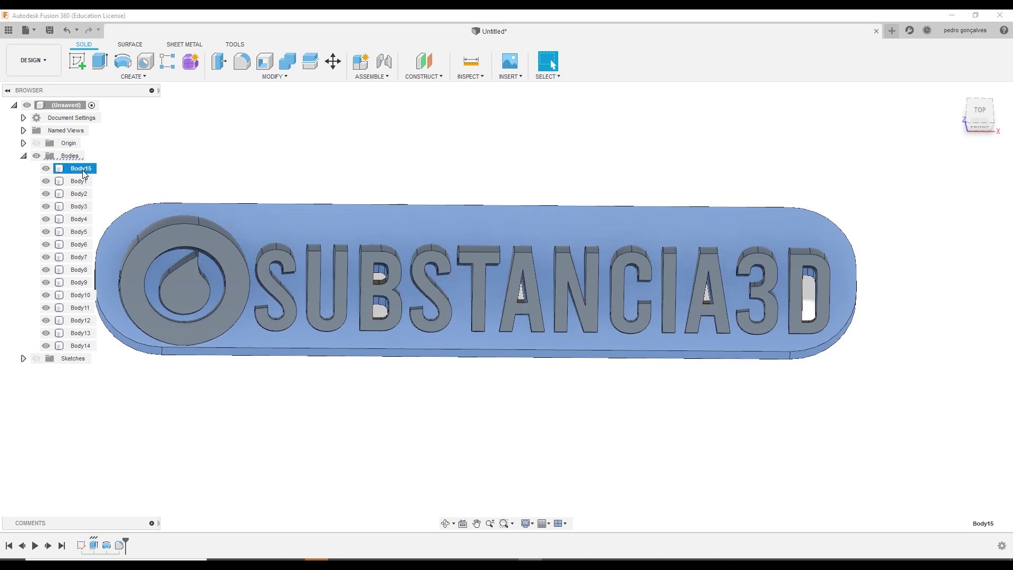
# Export Body15 as base.stl into the leterings folder
pyautogui.rightClick(83, 173)
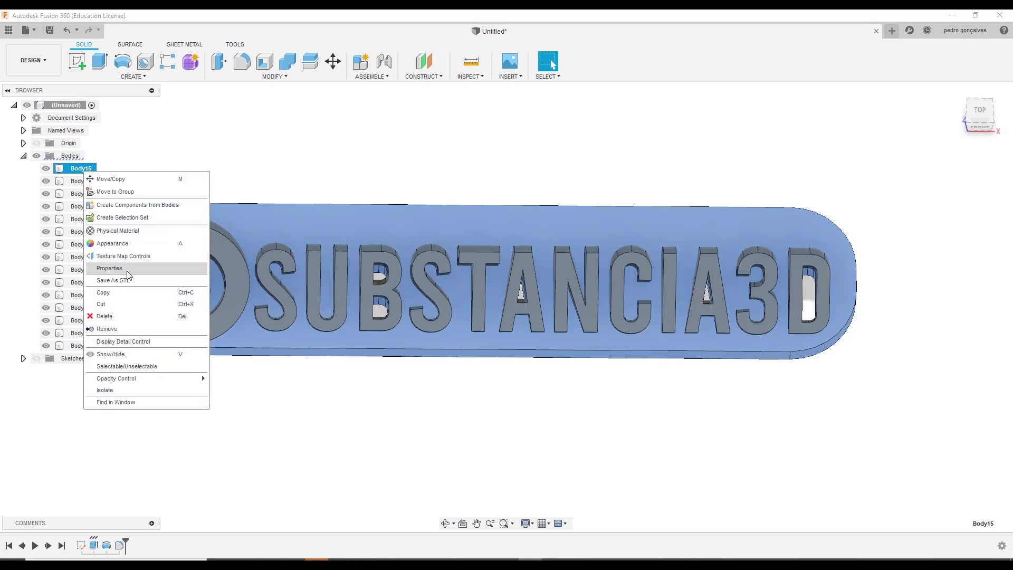
pyautogui.click(113, 281)
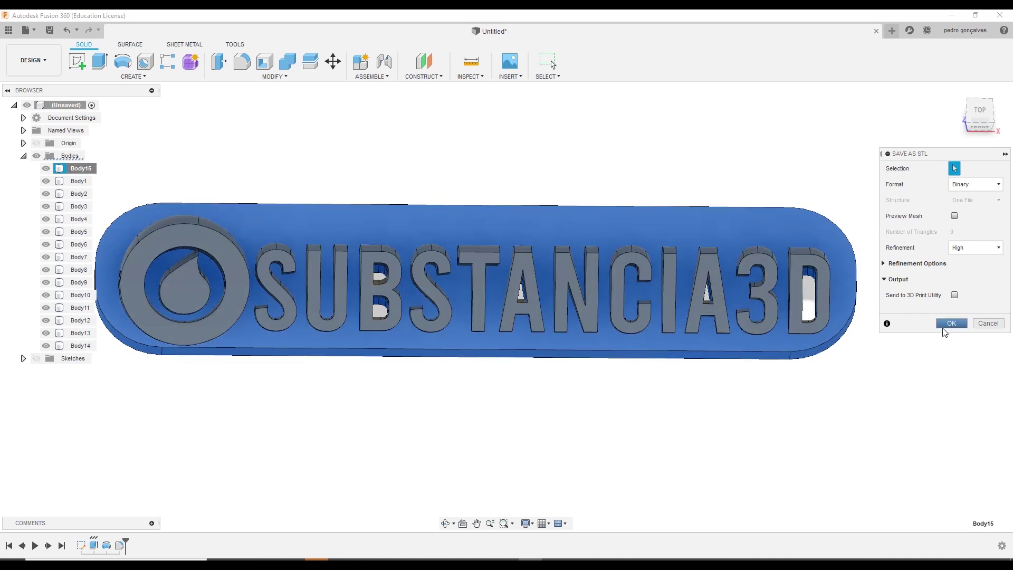
pyautogui.click(950, 324)
pyautogui.write('base.stl')
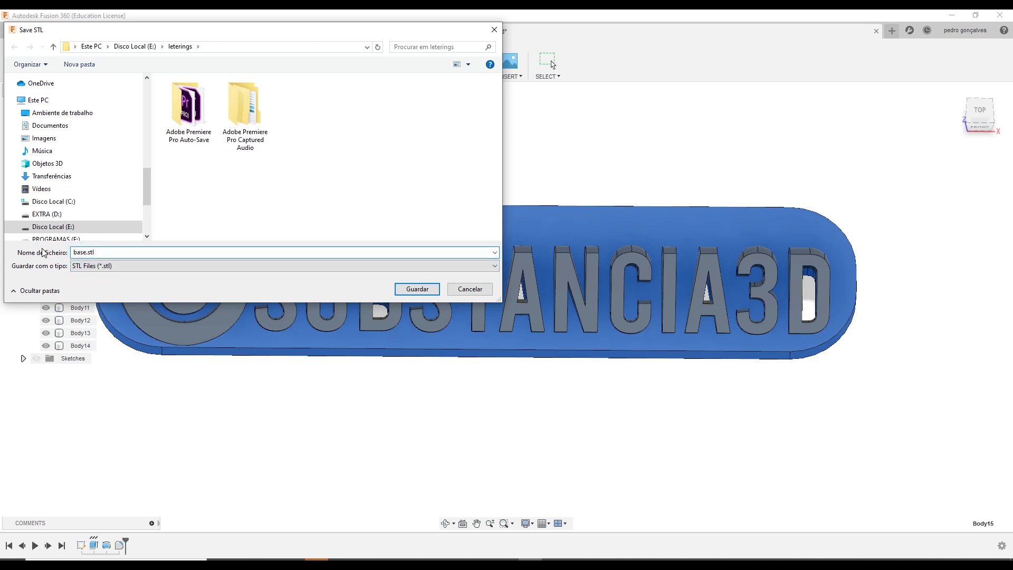
pyautogui.press('Return')
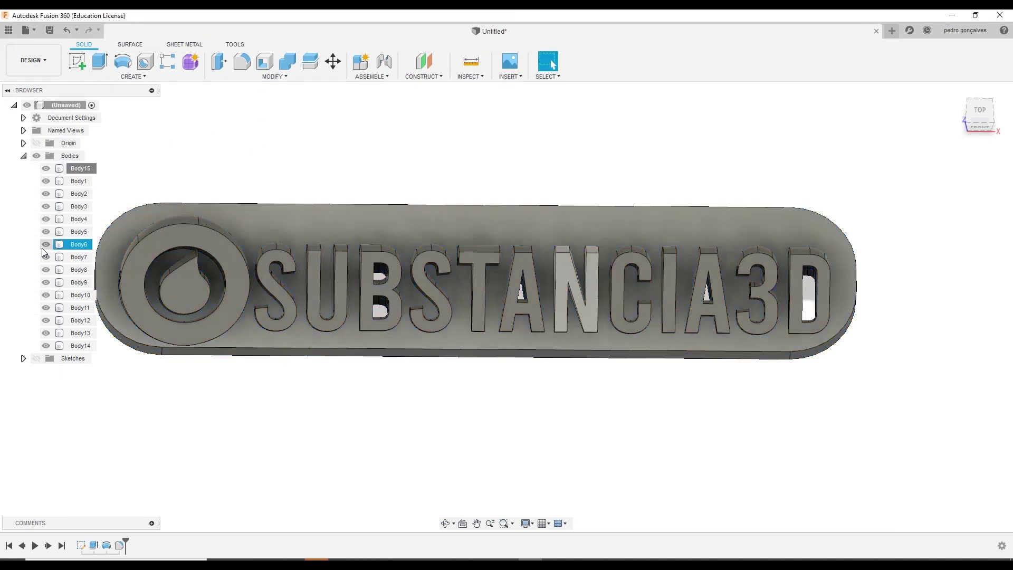
# Create a new component and move letter bodies Body1–Body14 into Component1:1
pyautogui.rightClick(72, 115)
pyautogui.click(93, 123)
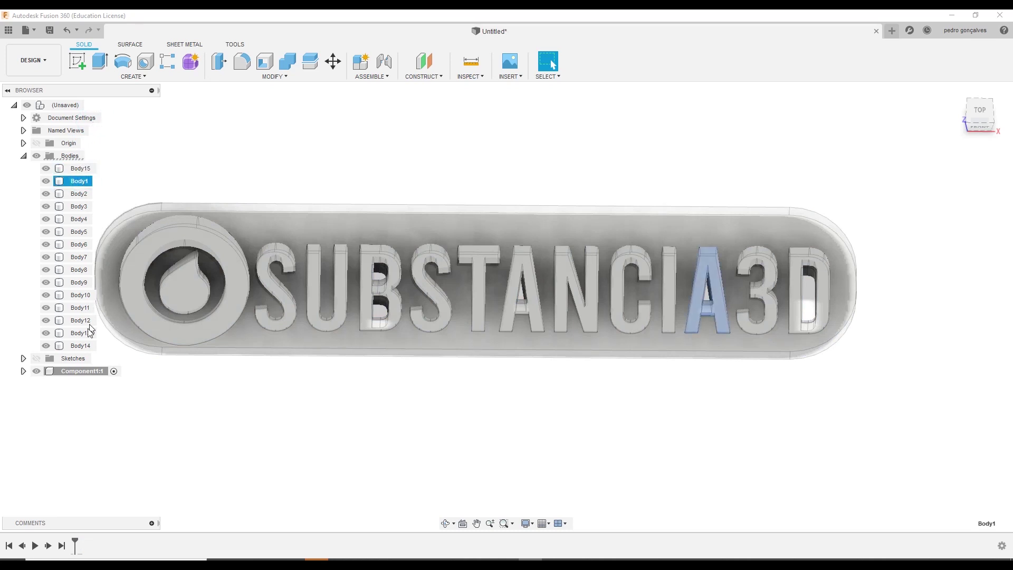
pyautogui.keyDown('shift'); pyautogui.click(81, 347); pyautogui.keyUp('shift')
pyautogui.moveTo(81, 346)
pyautogui.mouseDown()
pyautogui.moveTo(91, 382)
pyautogui.moveTo(87, 368)
pyautogui.mouseUp()
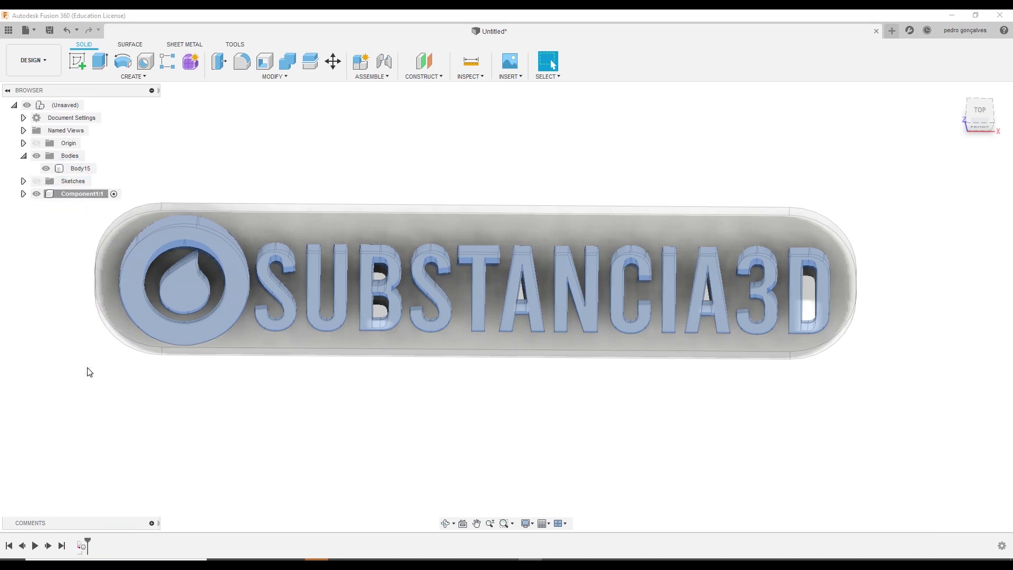
# Export Component1:1 as the leters.stl file
pyautogui.rightClick(76, 198)
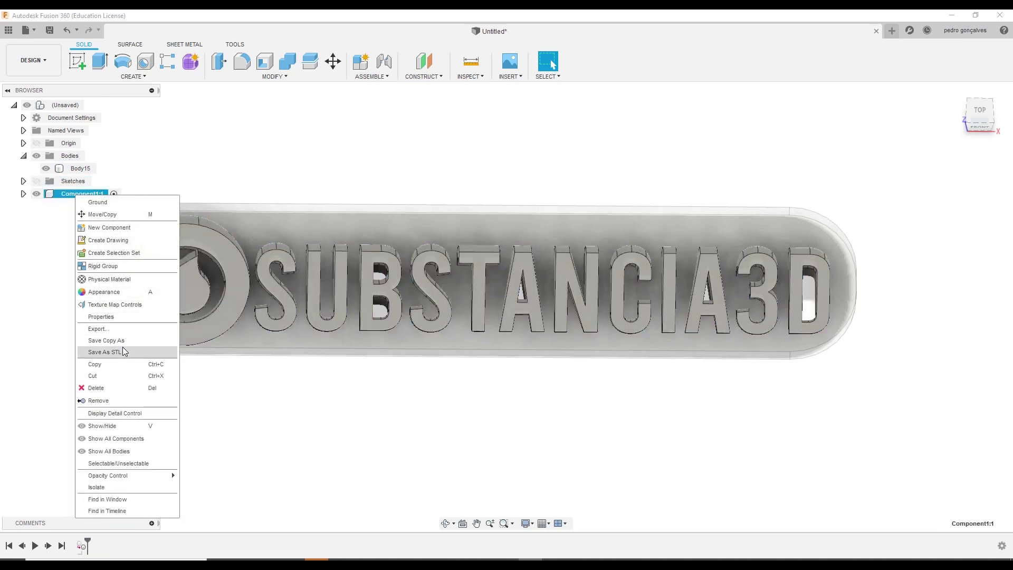
pyautogui.click(105, 352)
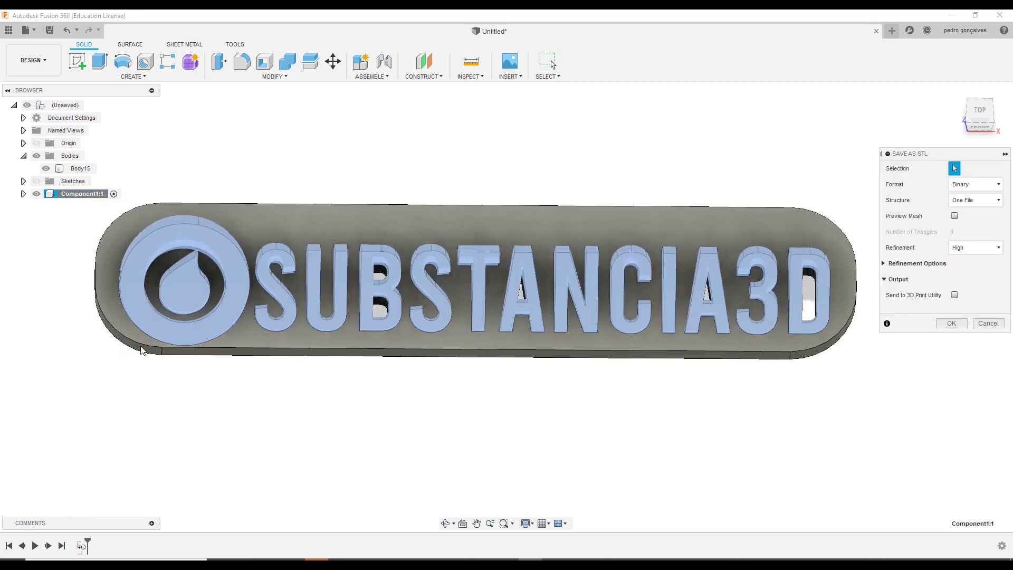
pyautogui.click(951, 323)
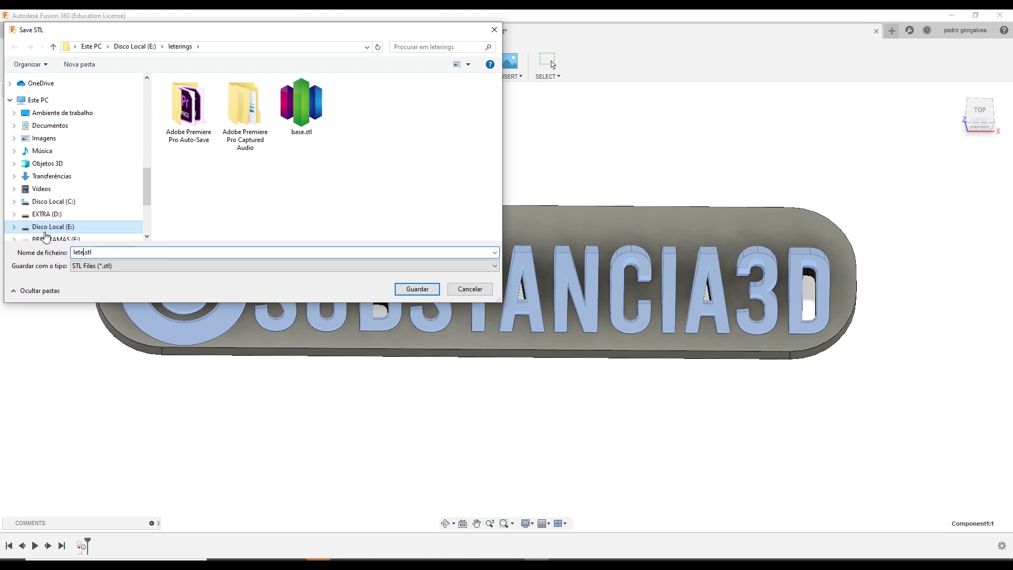
pyautogui.press('Return')
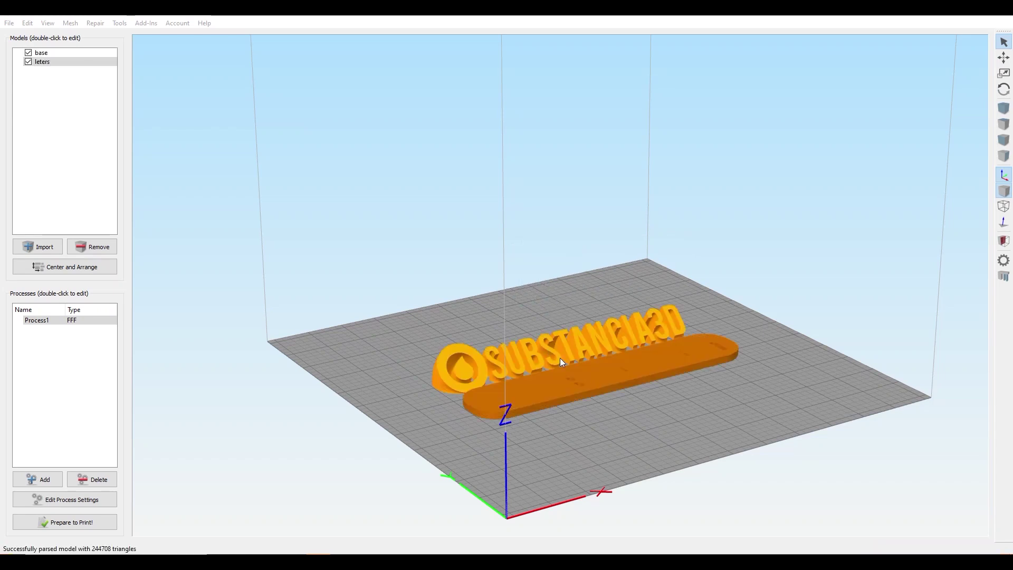
# Select both models and align their origins so the letters sit on the base
pyautogui.click(39, 53)
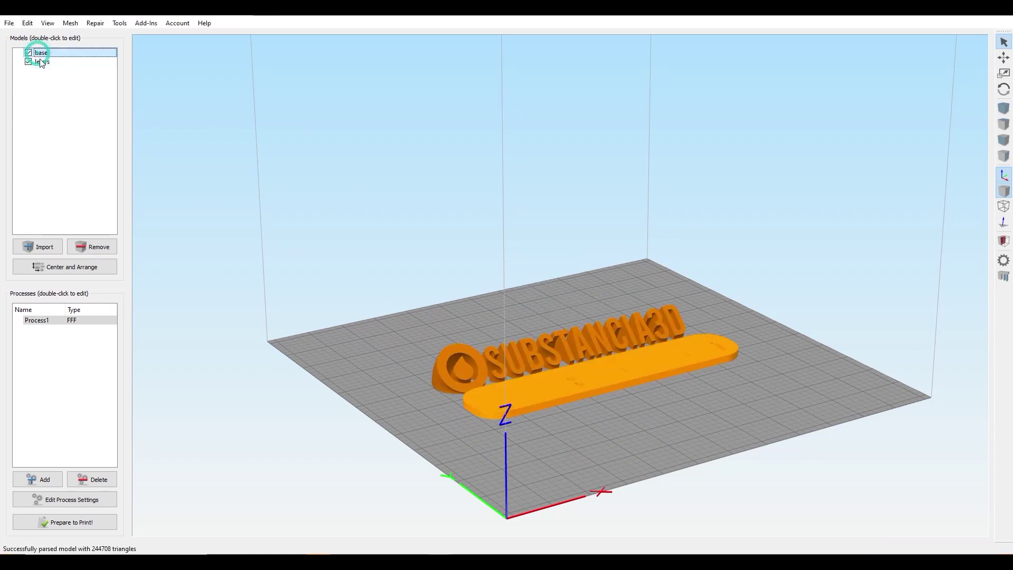
pyautogui.keyDown('ctrl'); pyautogui.click(44, 63); pyautogui.keyUp('ctrl')
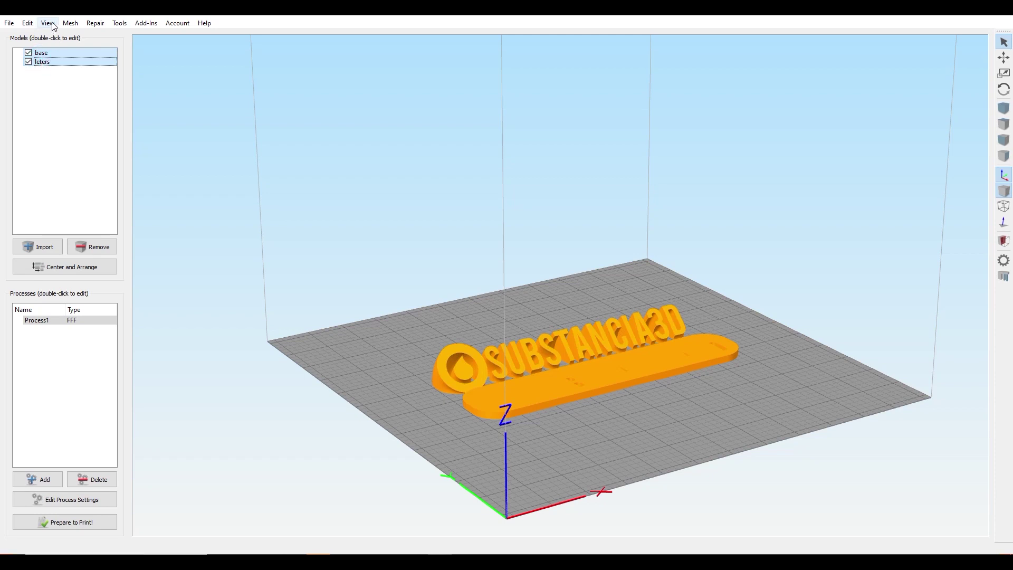
pyautogui.click(28, 25)
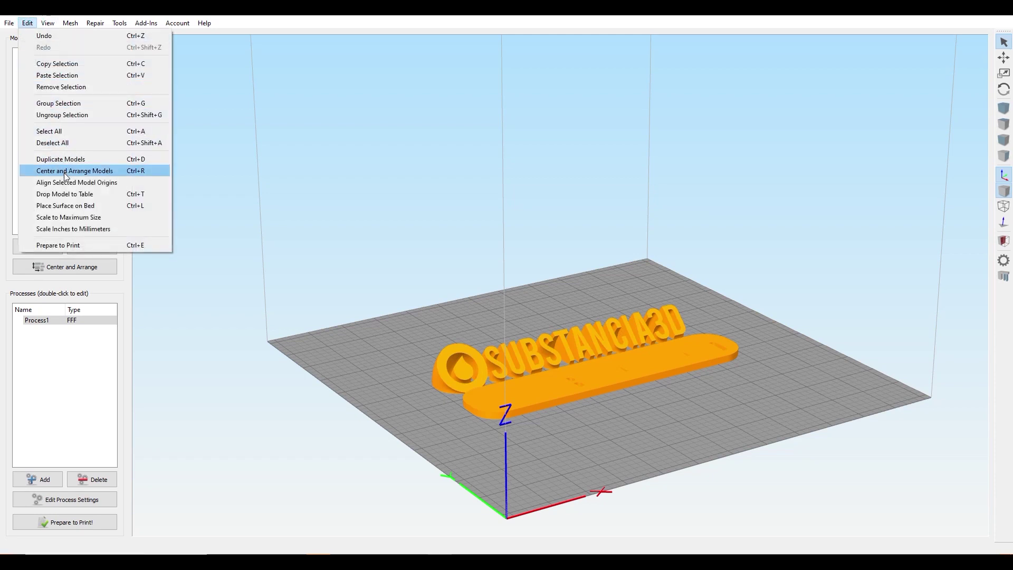
pyautogui.click(91, 181)
pyautogui.moveTo(381, 333)
pyautogui.mouseDown()
pyautogui.moveTo(439, 383)
pyautogui.moveTo(579, 408)
pyautogui.moveTo(637, 403)
pyautogui.moveTo(549, 408)
pyautogui.moveTo(322, 347)
pyautogui.mouseUp()
# Apply the process settings only to the base model
pyautogui.click(87, 500)
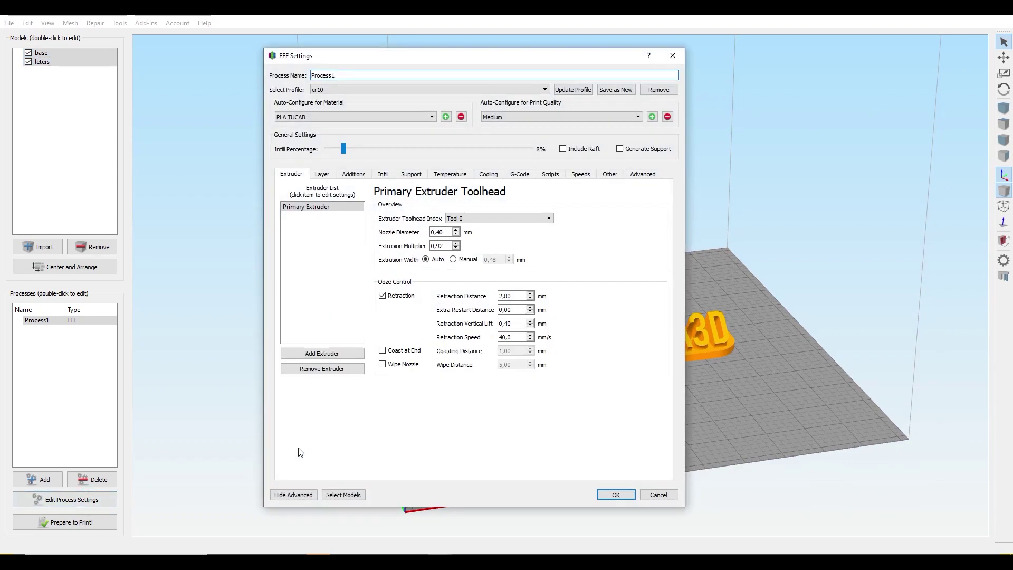
pyautogui.click(351, 494)
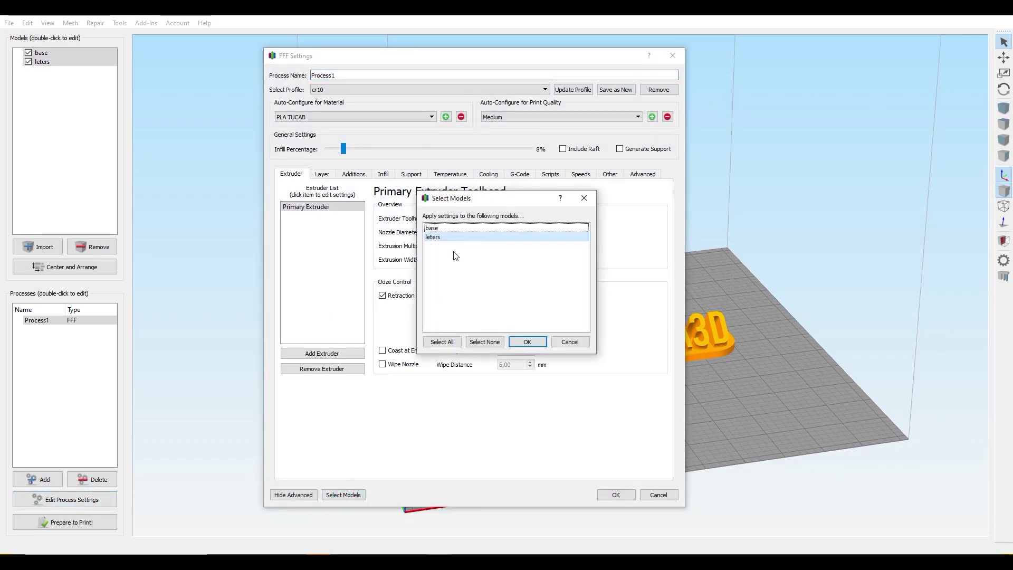
pyautogui.click(442, 237)
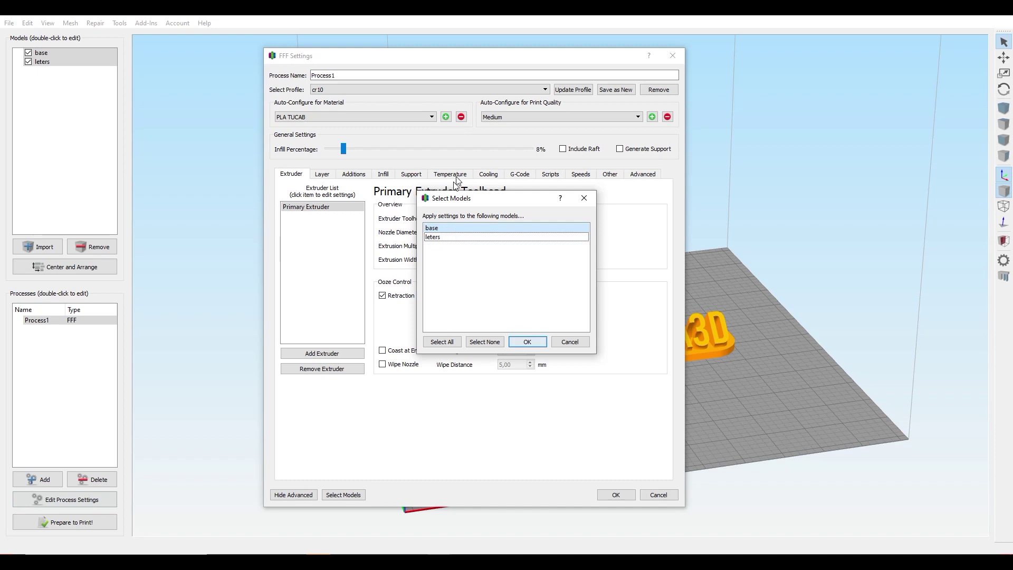
pyautogui.click(530, 342)
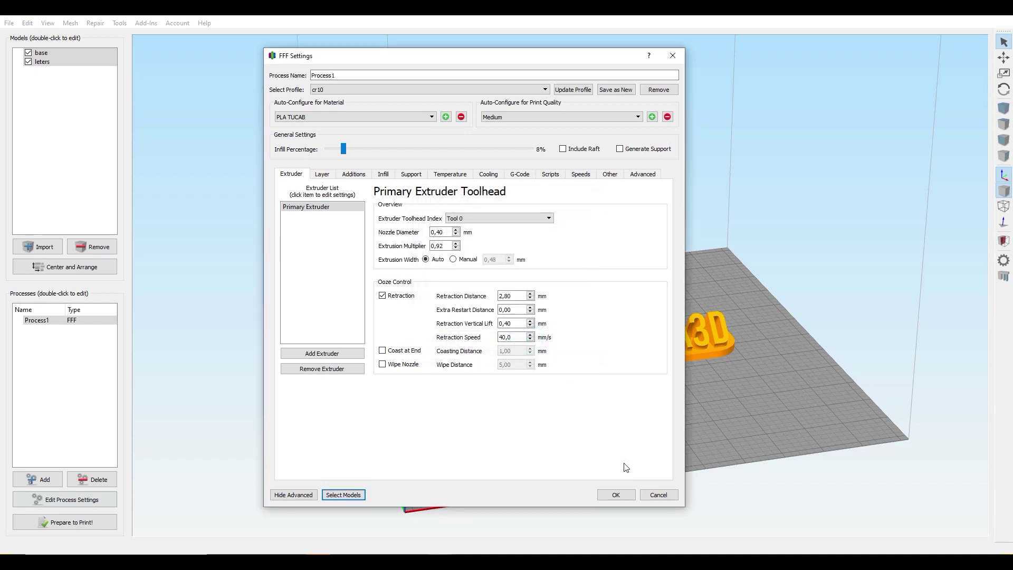
pyautogui.click(620, 495)
# Slice the base and save the toolpaths, overwriting base.gcode
pyautogui.click(89, 523)
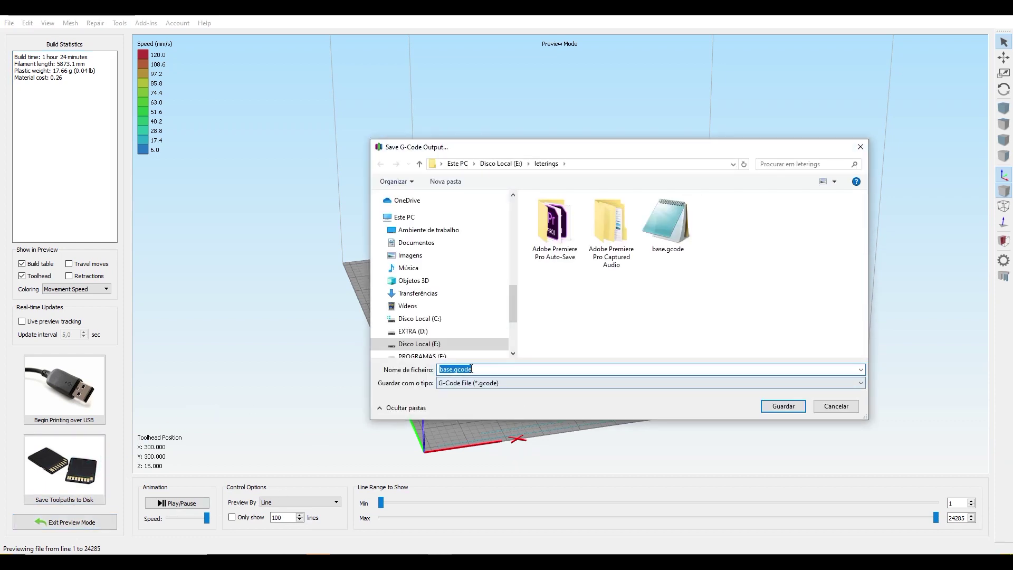
pyautogui.click(786, 408)
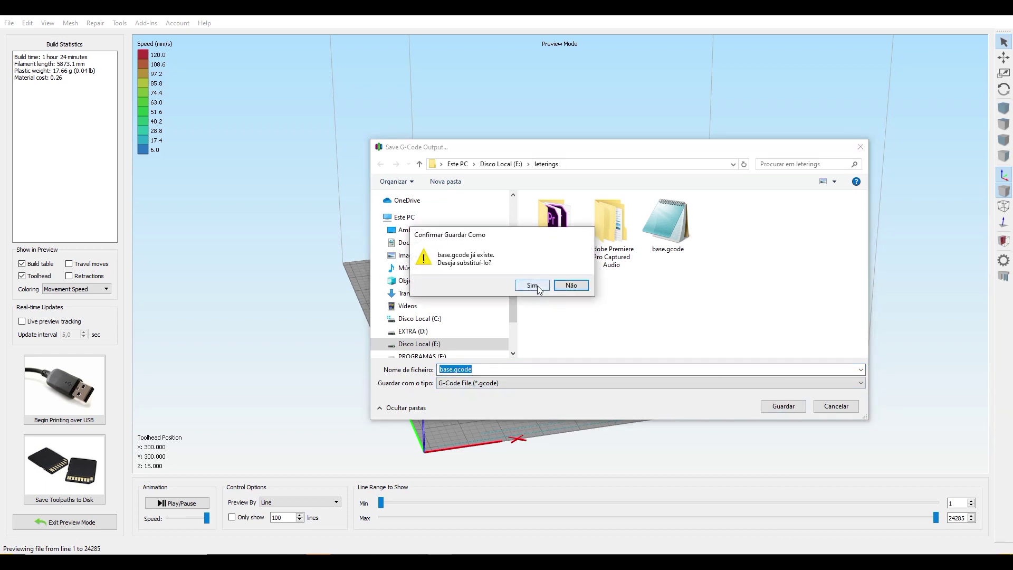
pyautogui.click(536, 285)
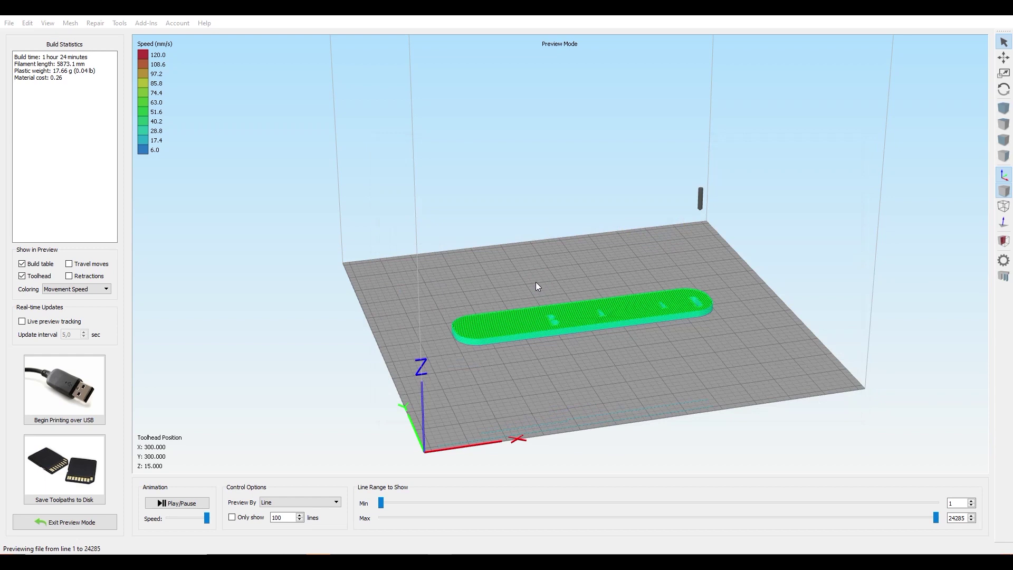
pyautogui.click(106, 526)
# Change the start script to G28 X0 Y0 and apply the settings only to the letters
pyautogui.click(106, 500)
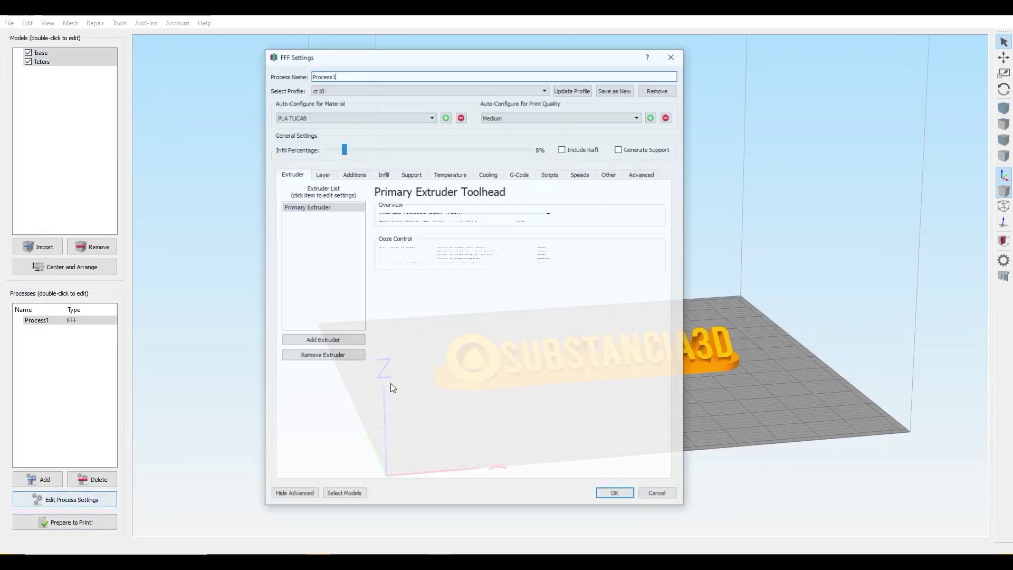
pyautogui.click(557, 175)
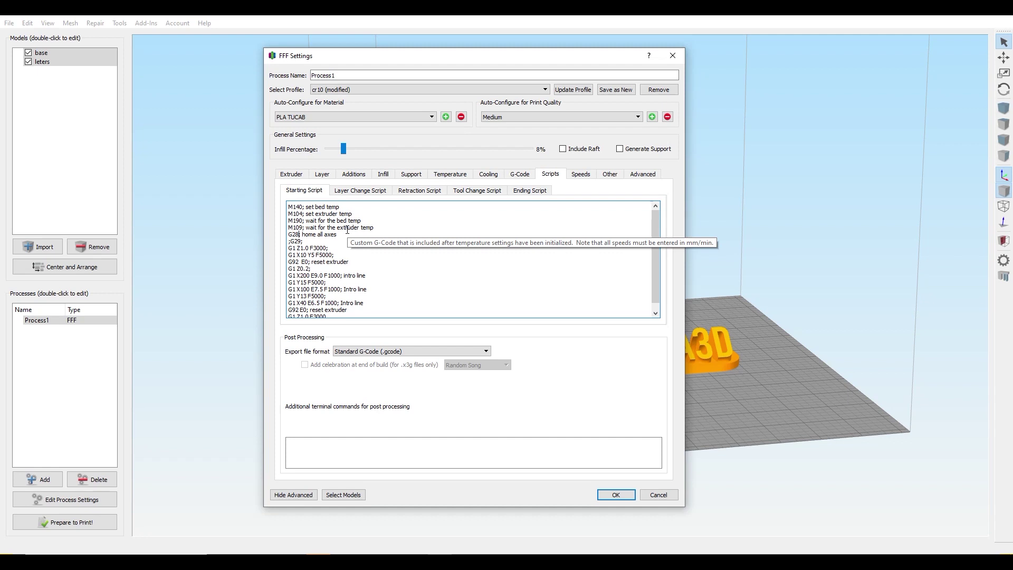
pyautogui.write('X0 Y0')
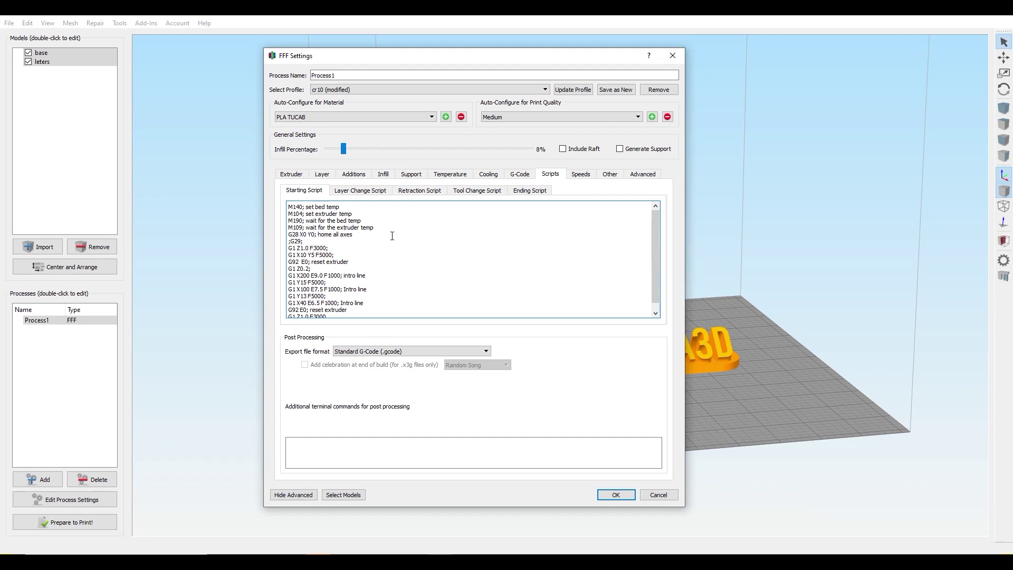
pyautogui.click(361, 496)
pyautogui.keyDown('ctrl'); pyautogui.click(440, 237); pyautogui.keyUp('ctrl')
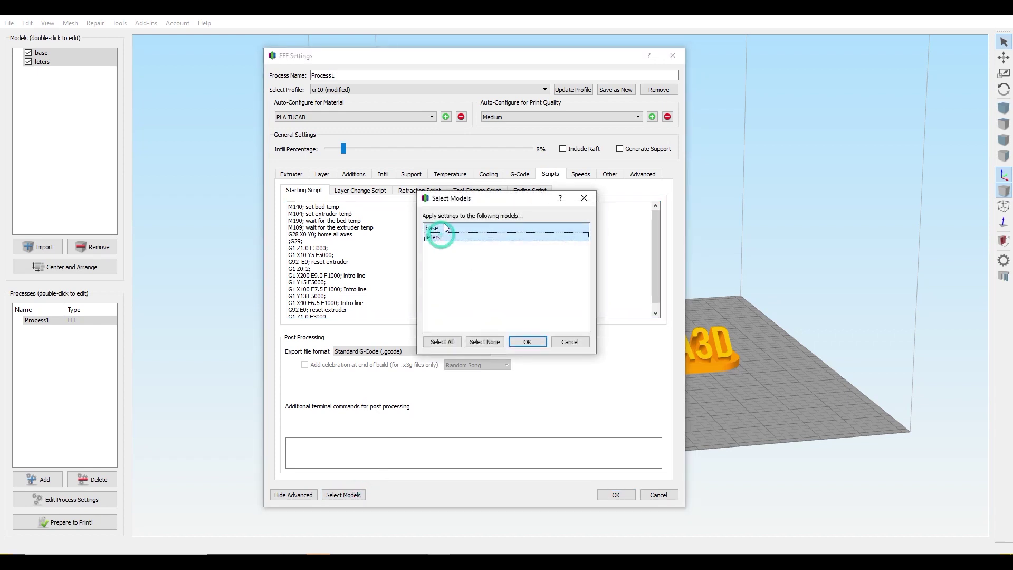
pyautogui.keyDown('ctrl'); pyautogui.click(444, 228); pyautogui.keyUp('ctrl')
pyautogui.click(542, 342)
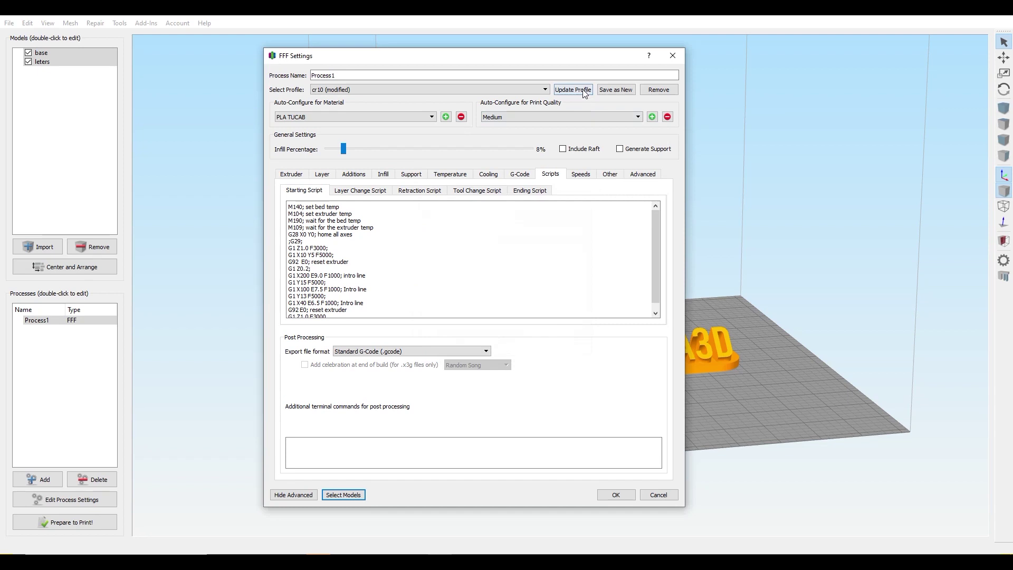
pyautogui.click(616, 495)
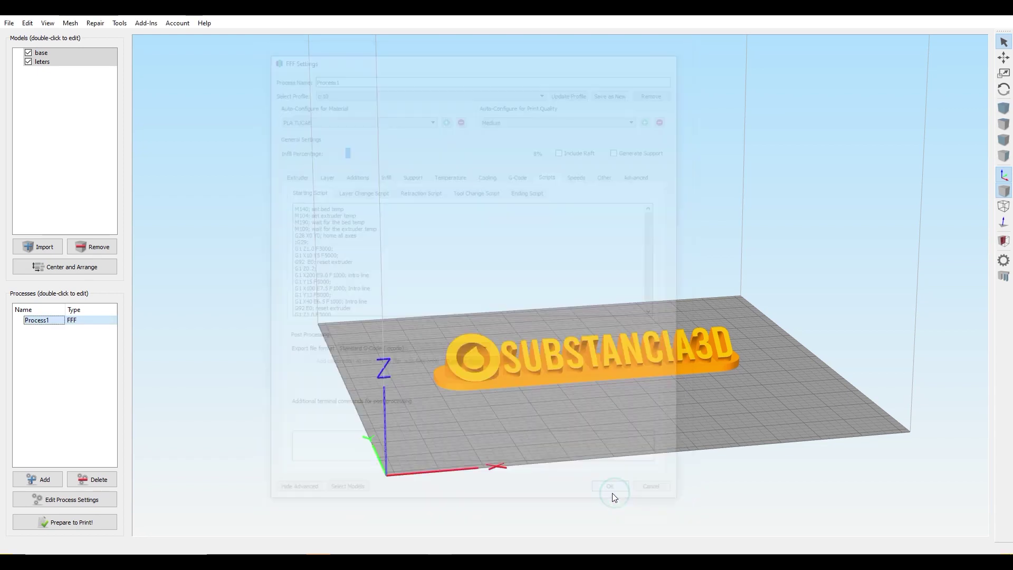
# Slice the letters and save the toolpaths, overwriting letters.gcode
pyautogui.click(85, 526)
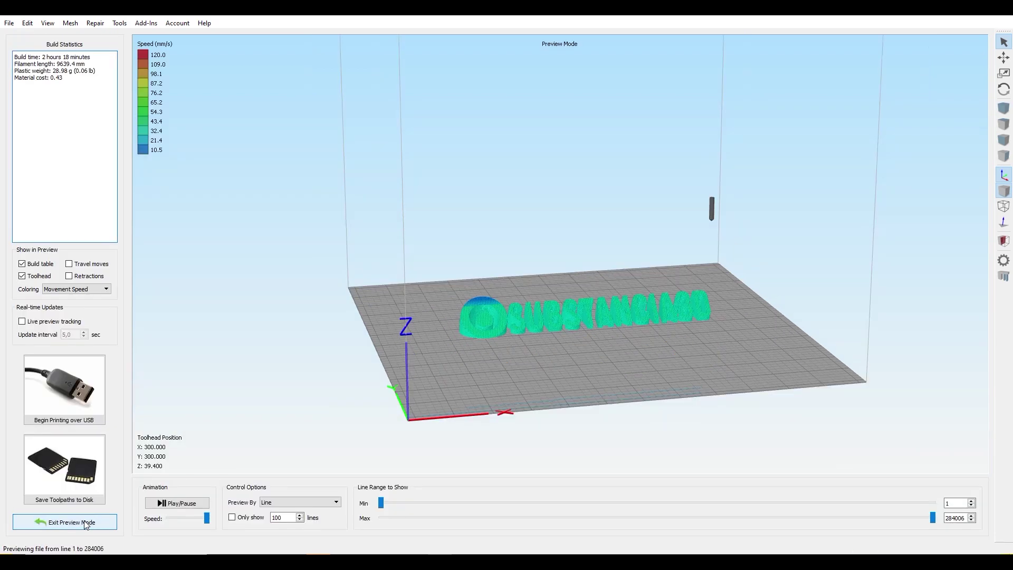
pyautogui.click(92, 498)
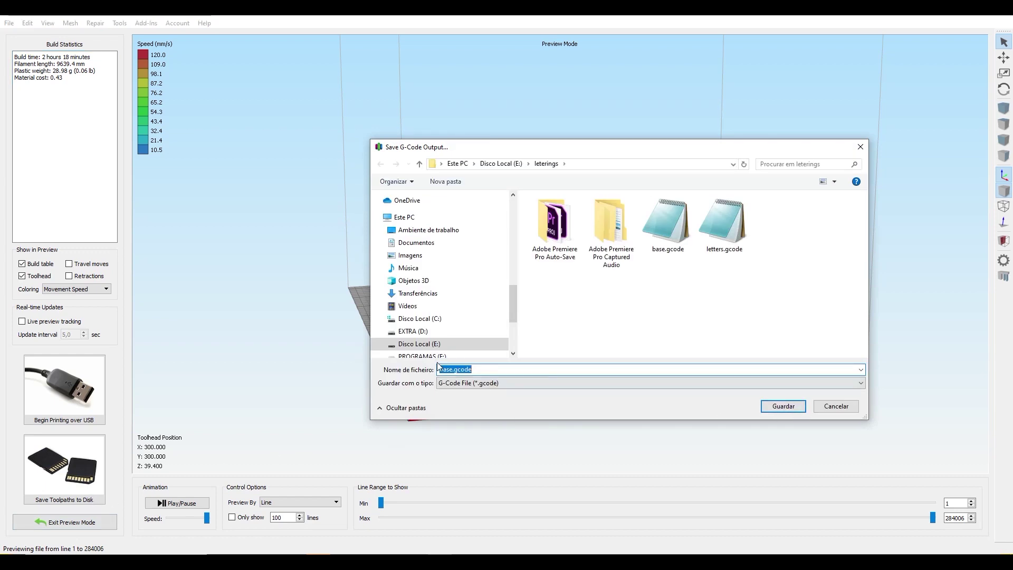
pyautogui.click(724, 229)
pyautogui.click(449, 371)
pyautogui.click(787, 408)
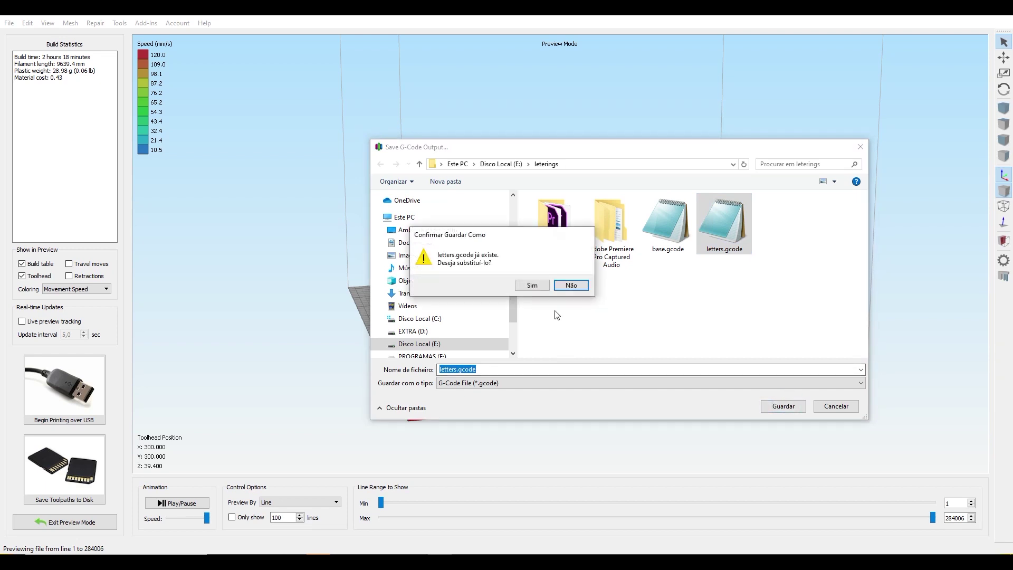
pyautogui.press('Return')
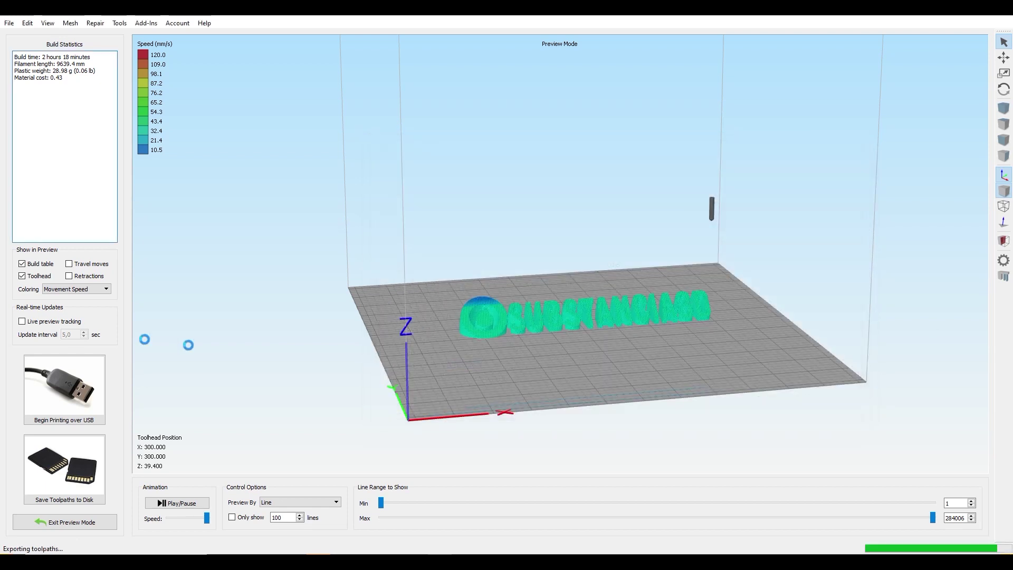